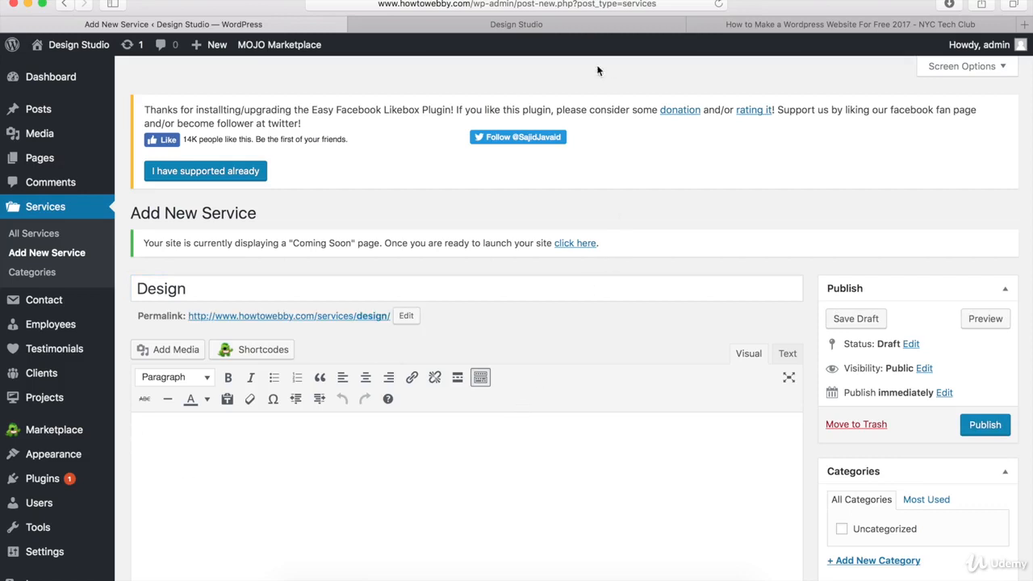
Copy the Design service's lorem ipsum description from the Design Studio demo site and paste it into the new Design service's content.
left_click(540, 25)
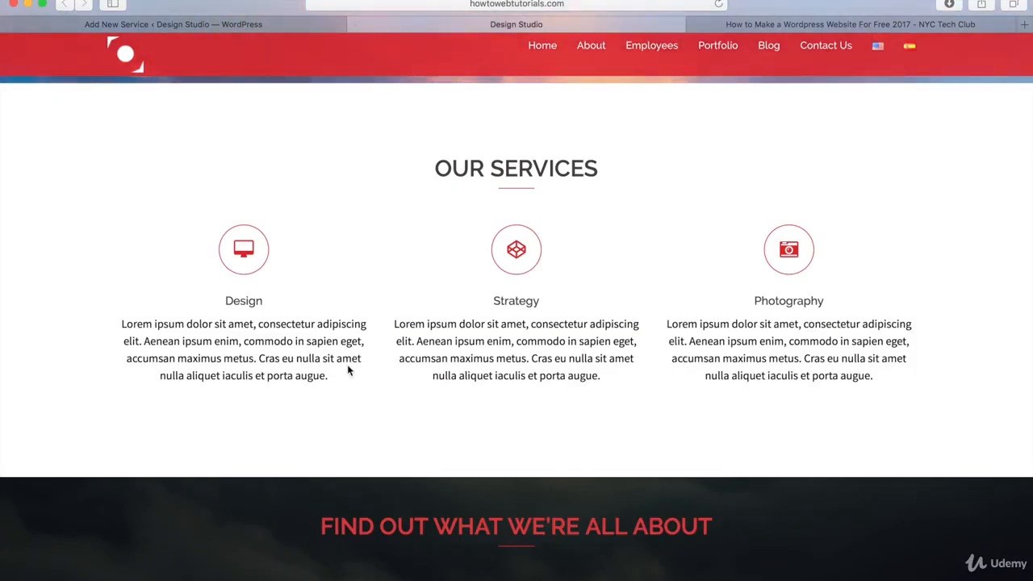
left_click_drag(334, 376, 122, 325)
key("super+c")
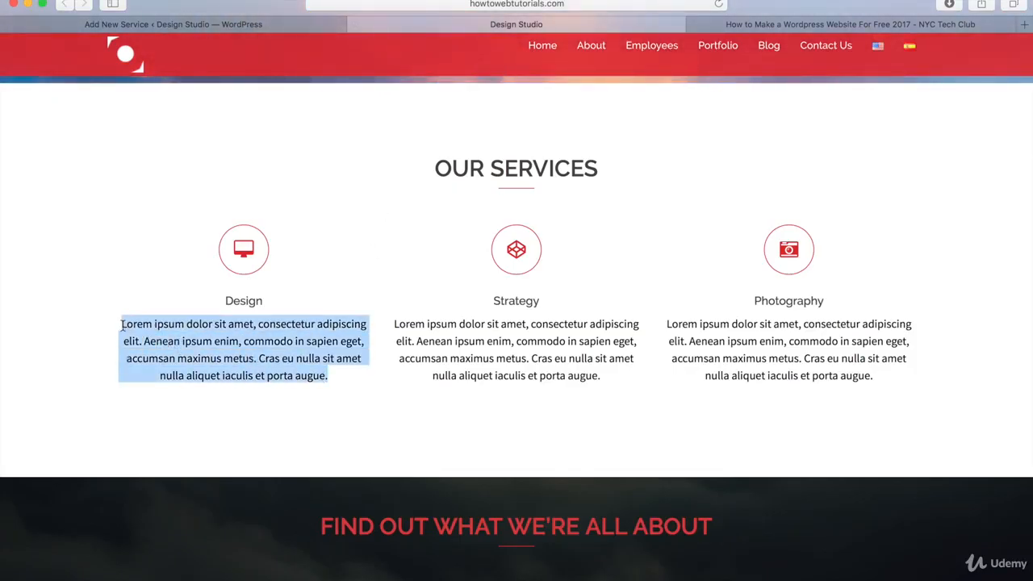
left_click(284, 26)
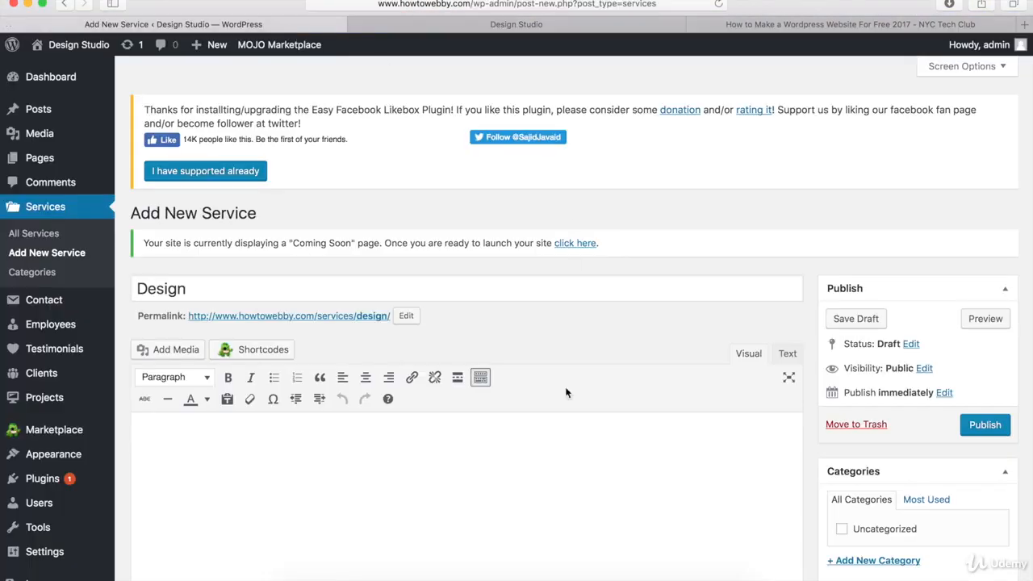
left_click(315, 484)
key("super+v")
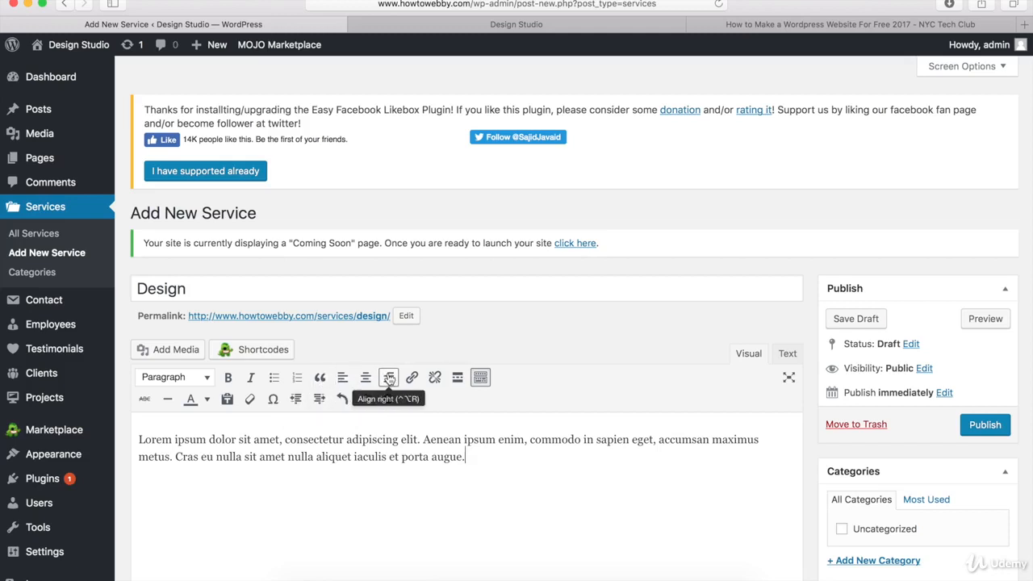
Check the description in the Text editing mode and return to the Visual mode with the extended toolbar shown.
left_click(481, 381)
left_click(482, 383)
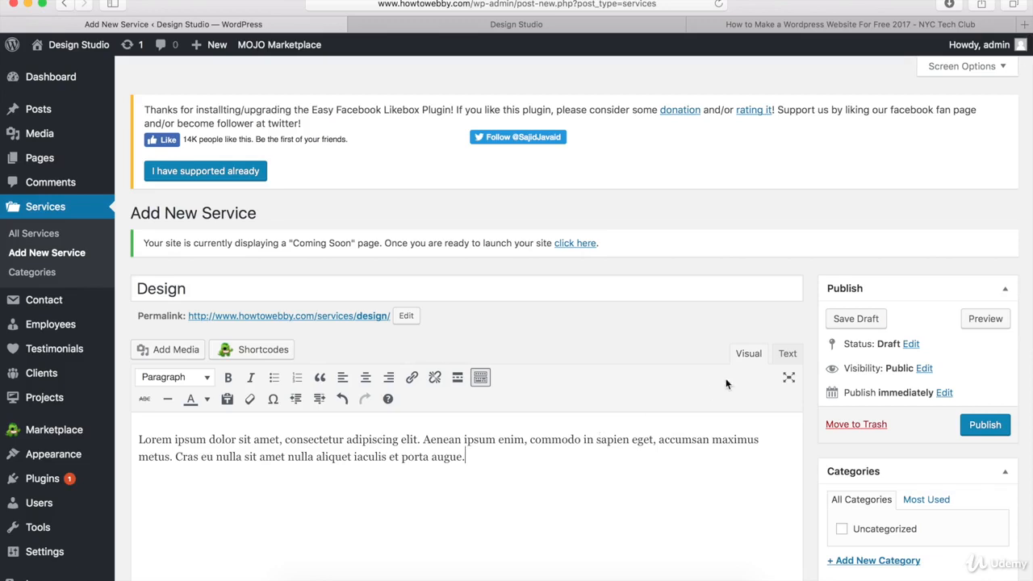
left_click(788, 354)
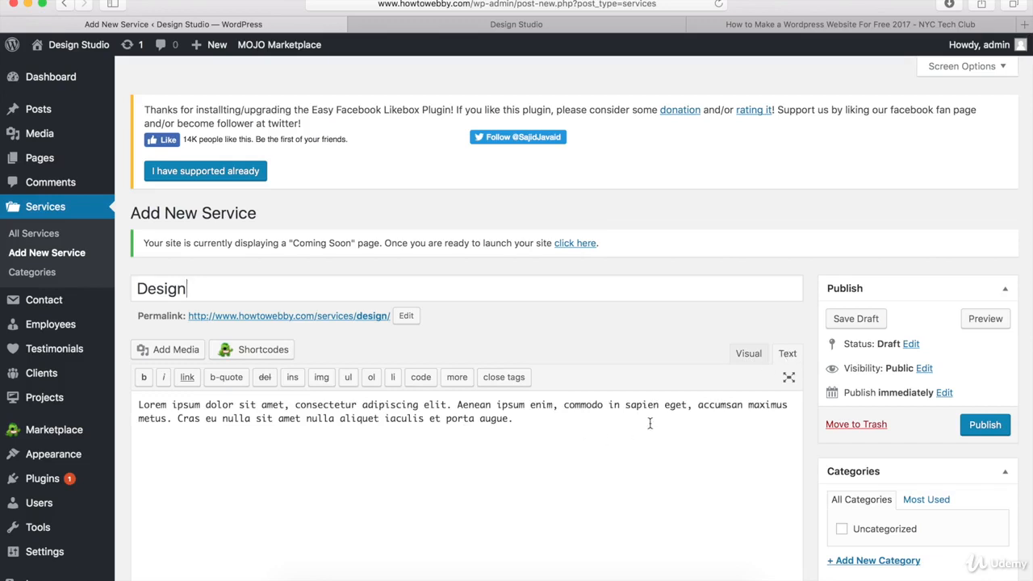
left_click(737, 356)
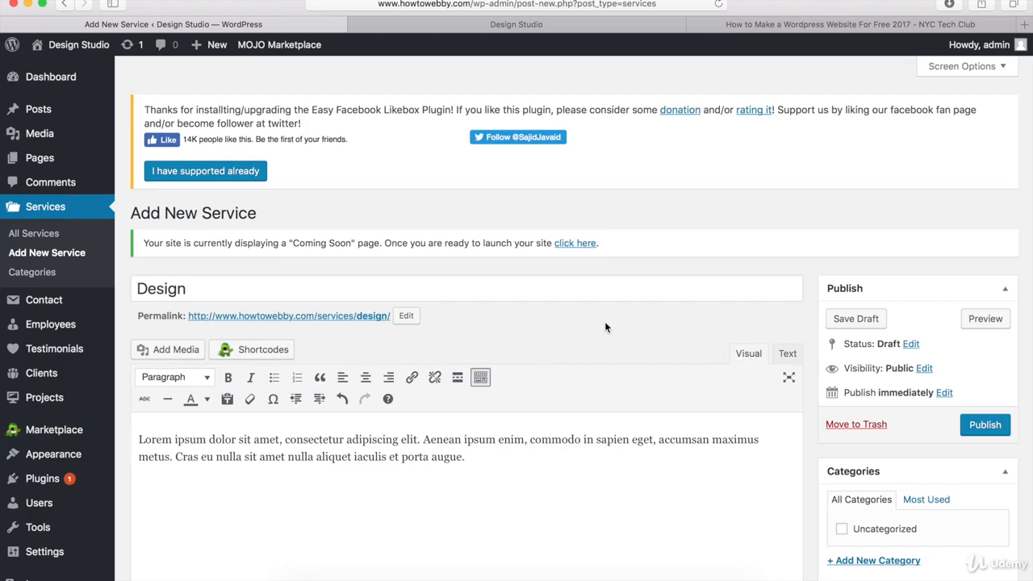
Open the full icon list linked from the service info and copy the icon name fa-desktop from the Font Awesome cheatsheet.
scroll(605, 323, "down", 10)
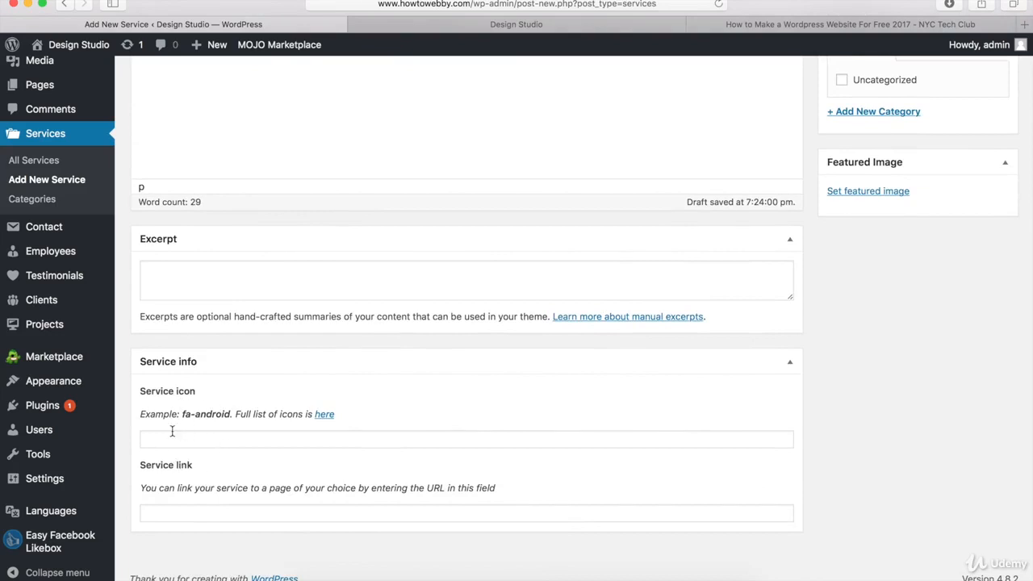
left_click(323, 415)
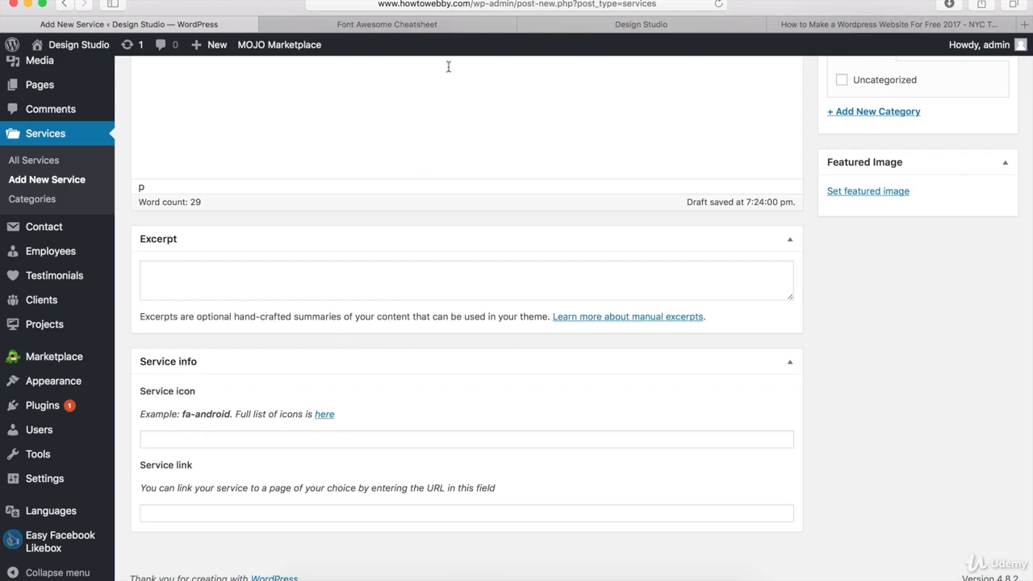
left_click(431, 23)
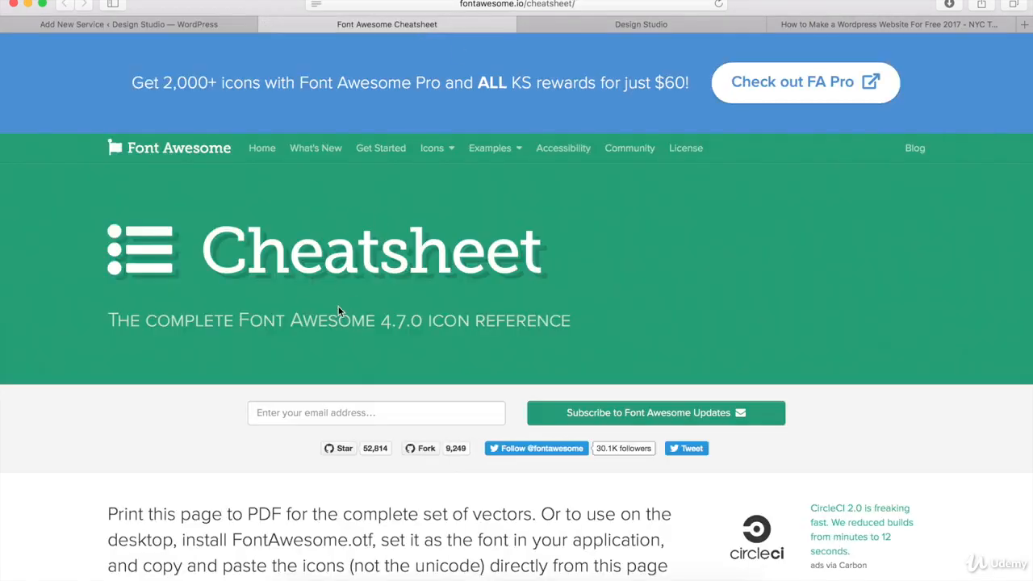
scroll(338, 310, "down", 5)
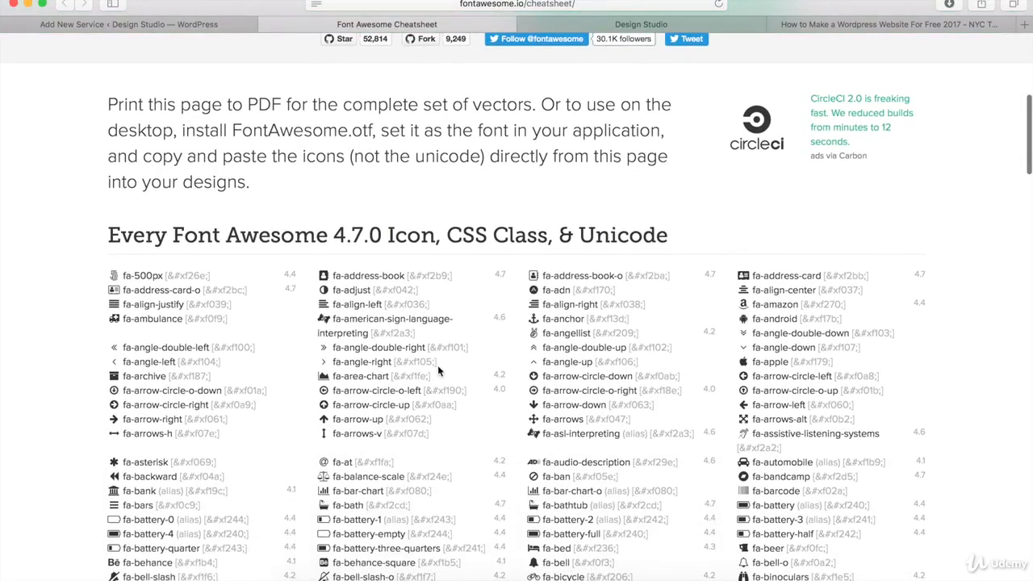
scroll(170, 431, "down", 8)
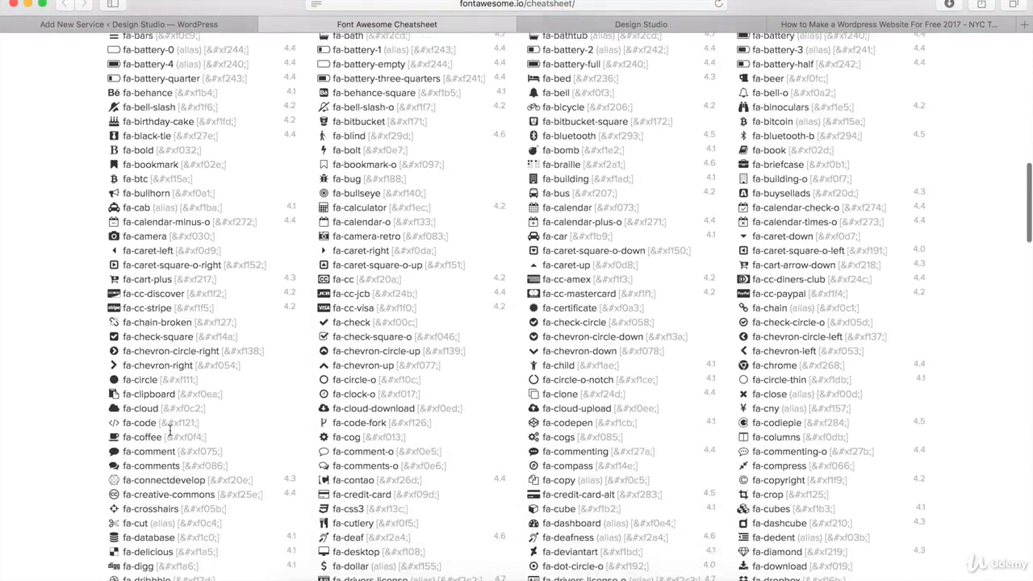
scroll(169, 431, "down", 1)
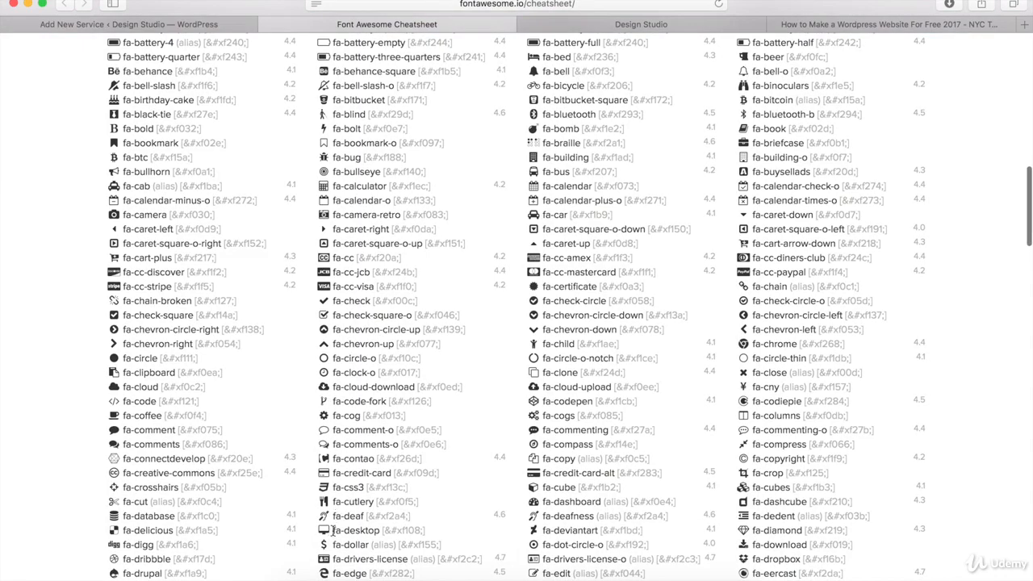
left_click_drag(332, 530, 376, 533)
key("super+c")
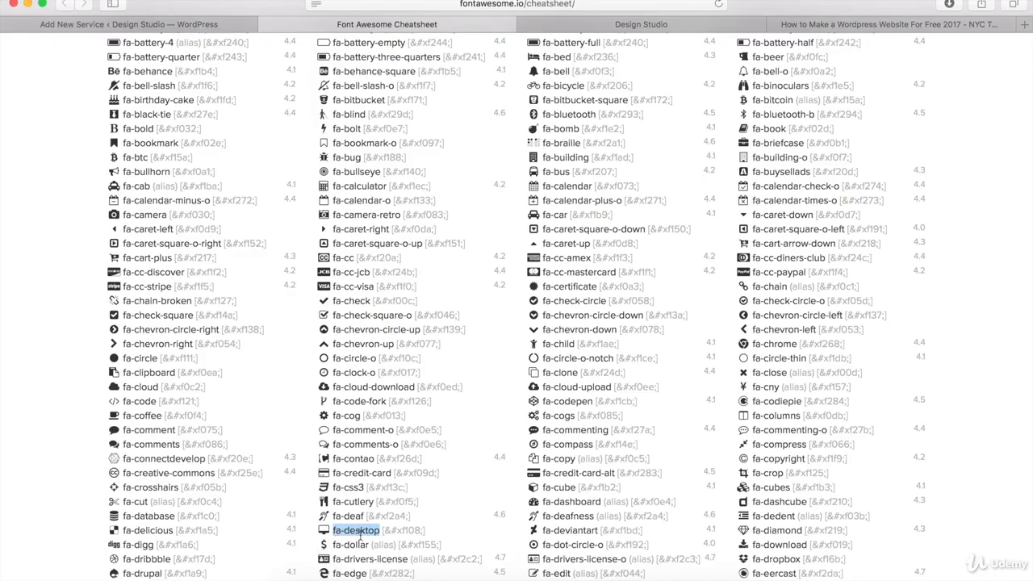
Back in the Design service, paste fa-desktop as the service icon and leave the service link empty.
left_click(165, 30)
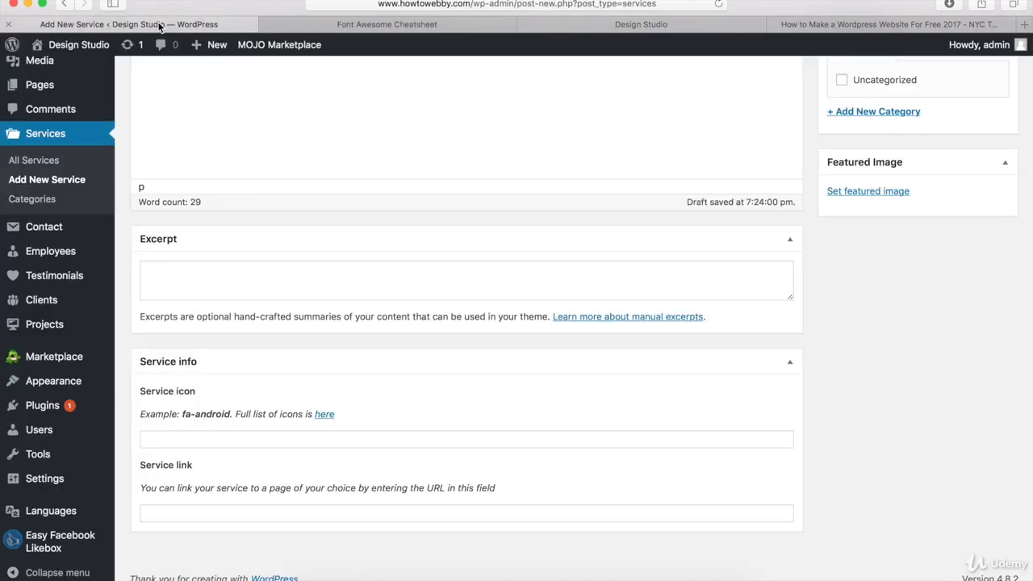
left_click(213, 438)
key("super+v")
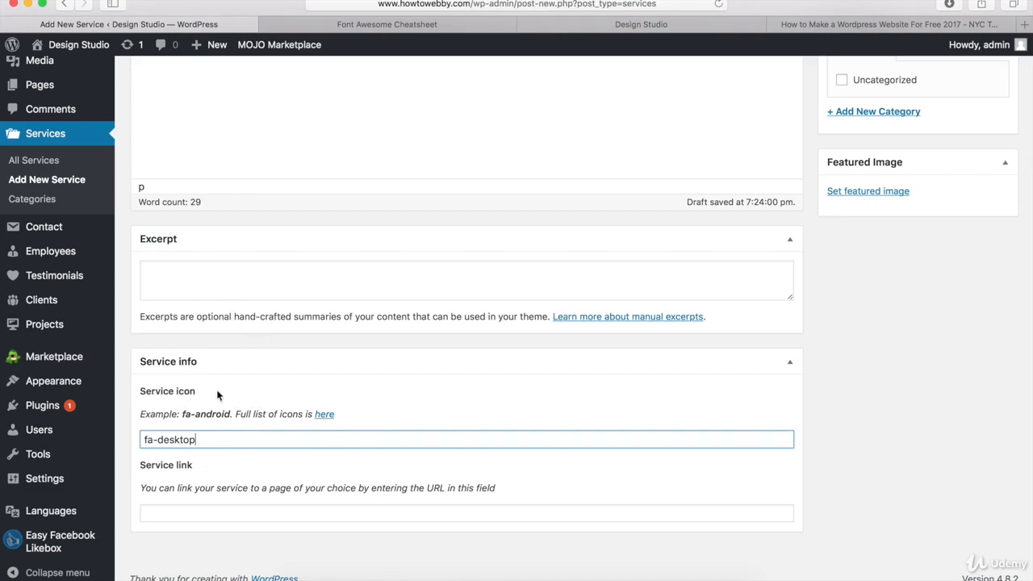
left_click(164, 516)
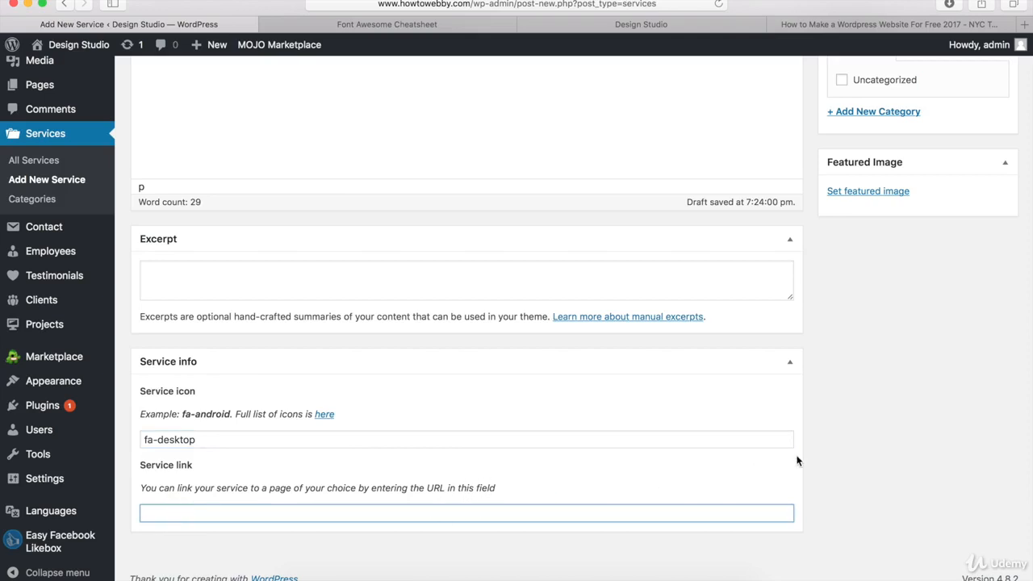
left_click(837, 471)
Add a new category named type-a to the Design service and publish the service.
scroll(818, 471, "up", 5)
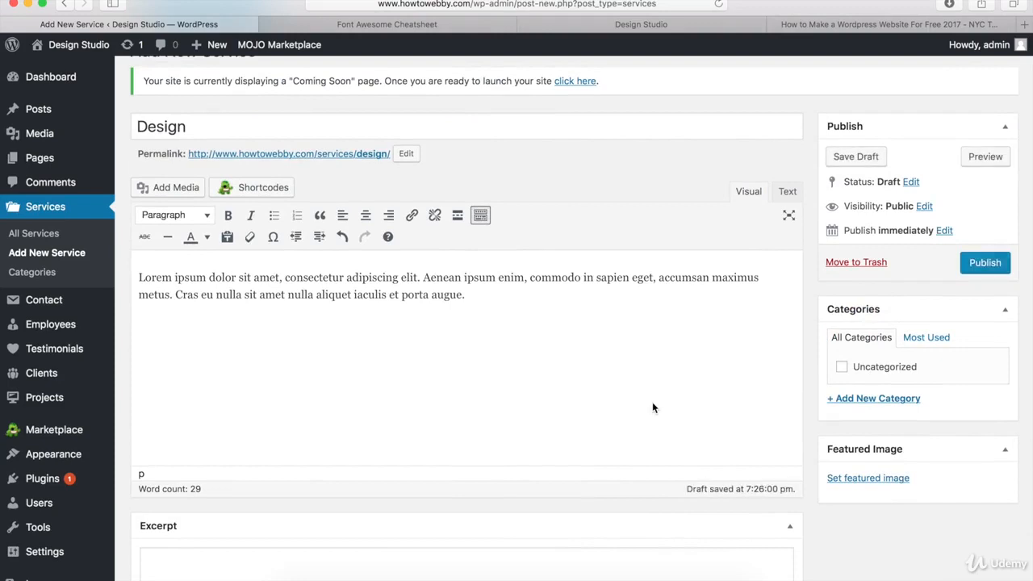
left_click(871, 401)
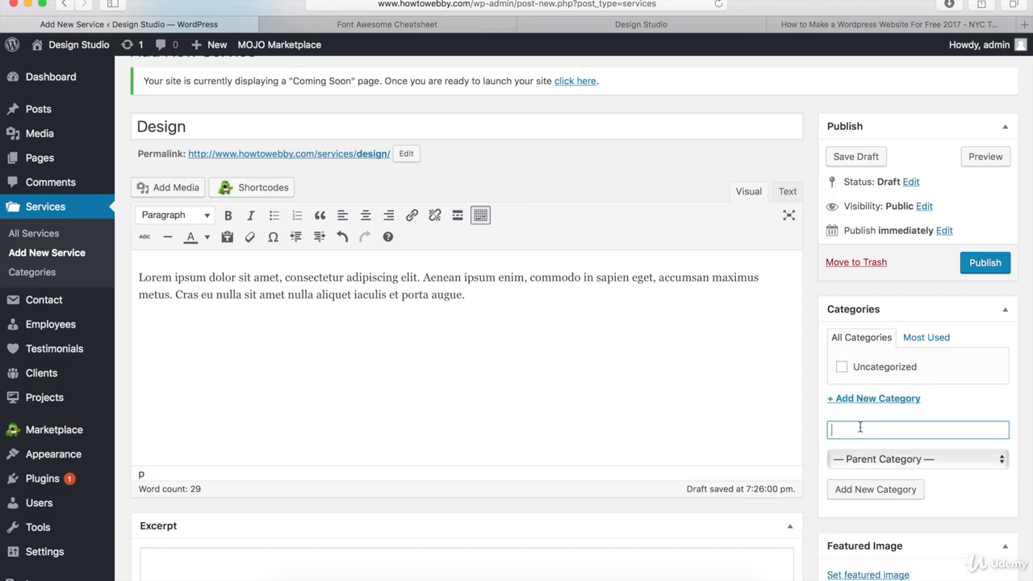
type("type-a")
key("Return")
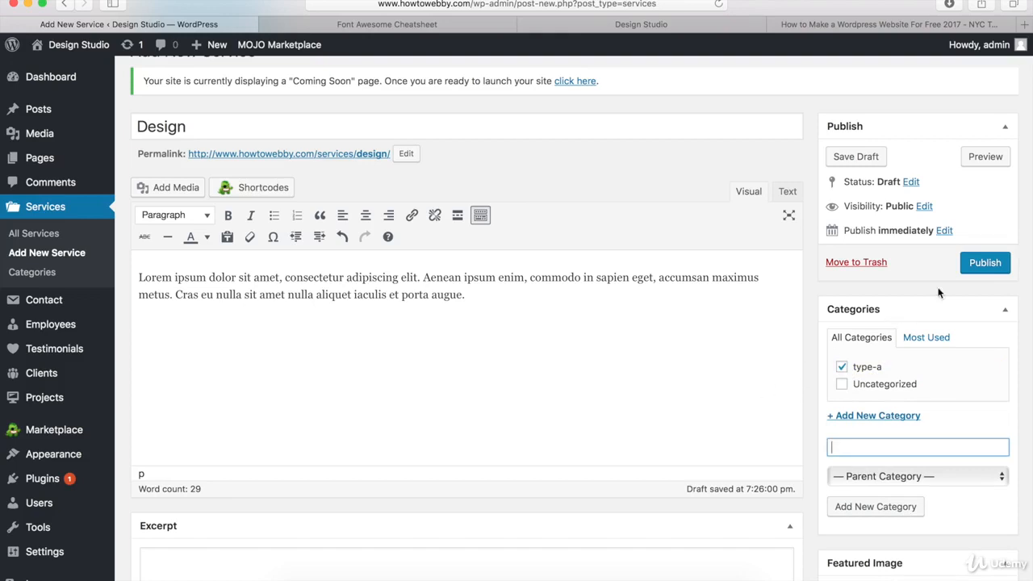
left_click(986, 263)
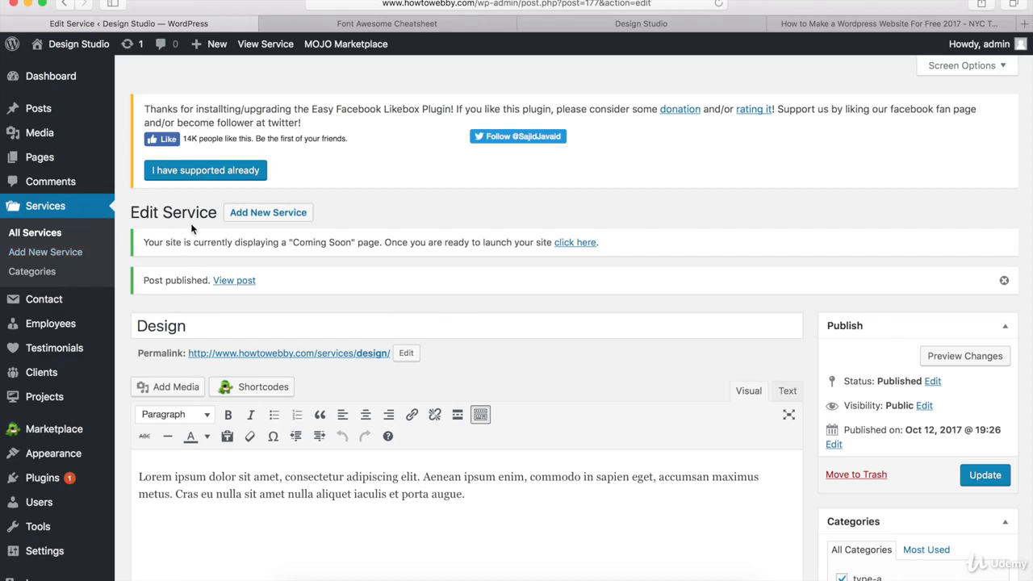
Create another new service titled Strategy and insert the same lorem ipsum description as its content.
left_click(267, 215)
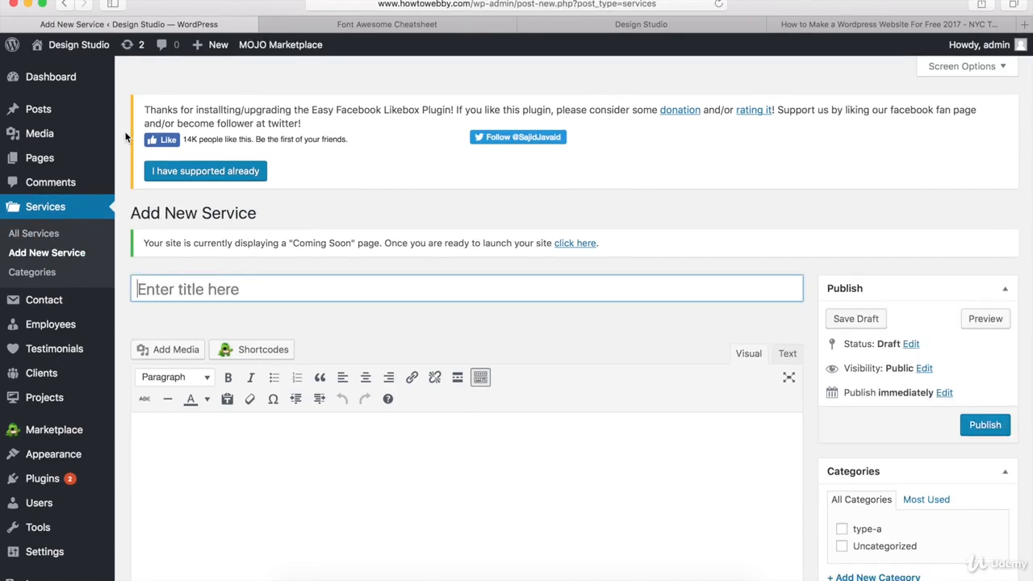
left_click(202, 287)
type("Strategy")
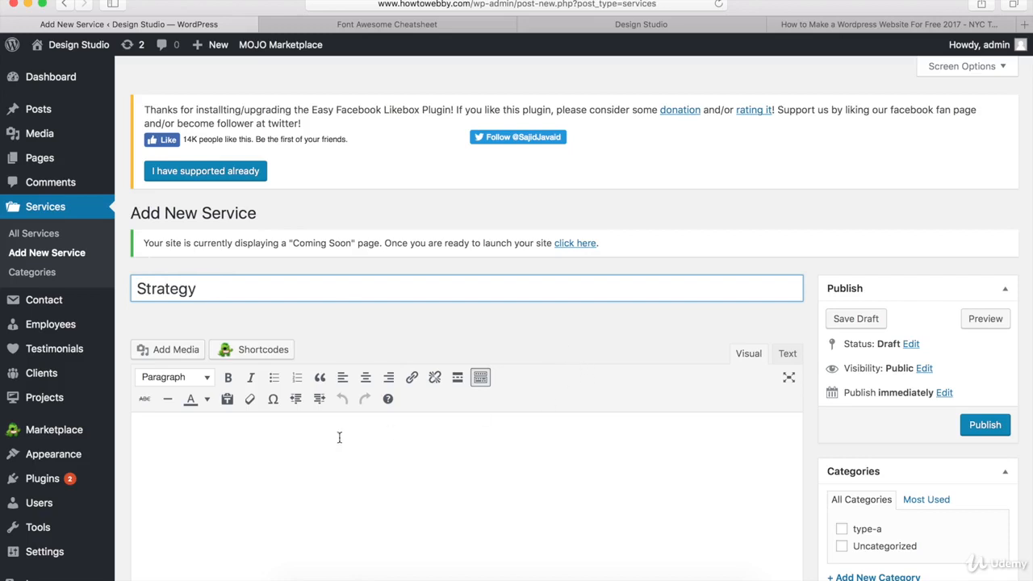
left_click(256, 453)
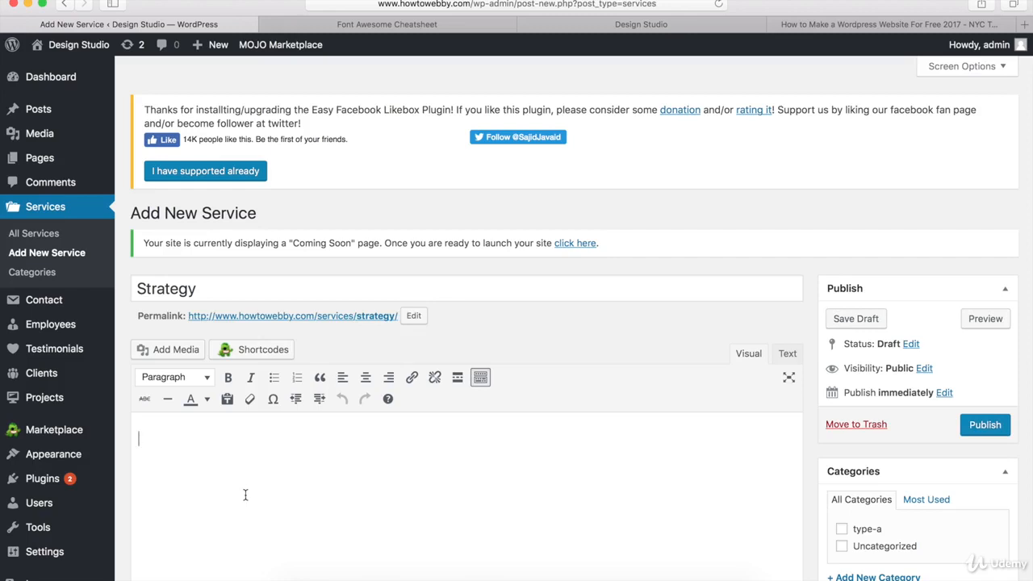
type("Lorem ipsum dolor sit amet, consectetur adipiscing elit. Aenean ipsum enim, commodo in sapien eget, accumsan maximus metus. Cras eu nulla sit amet nulla aliquet iaculis et porta augue.")
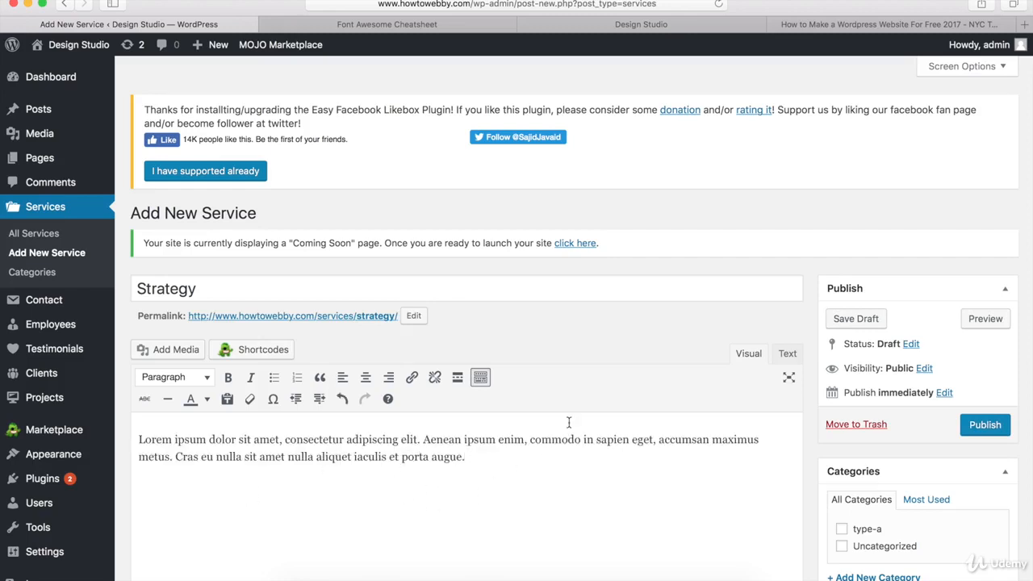
Find the fa-codepen icon in the Font Awesome cheatsheet and copy its name.
scroll(589, 399, "down", 10)
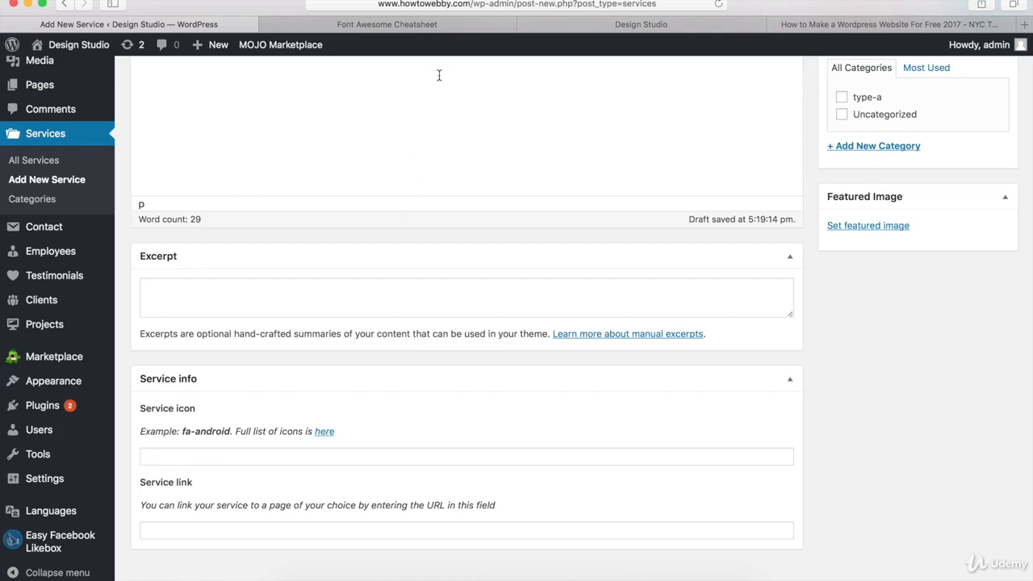
left_click(443, 28)
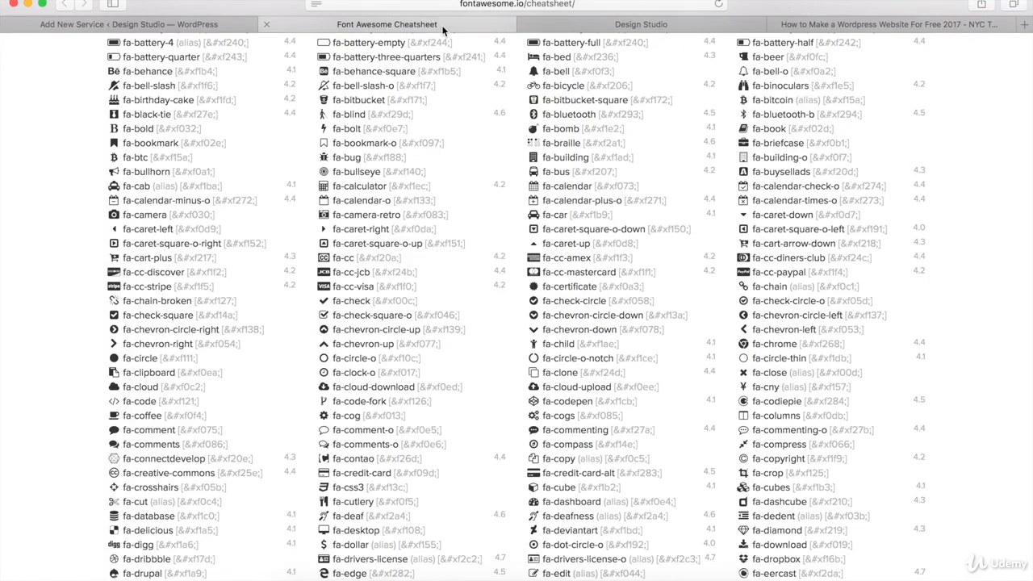
scroll(347, 266, "up", 5)
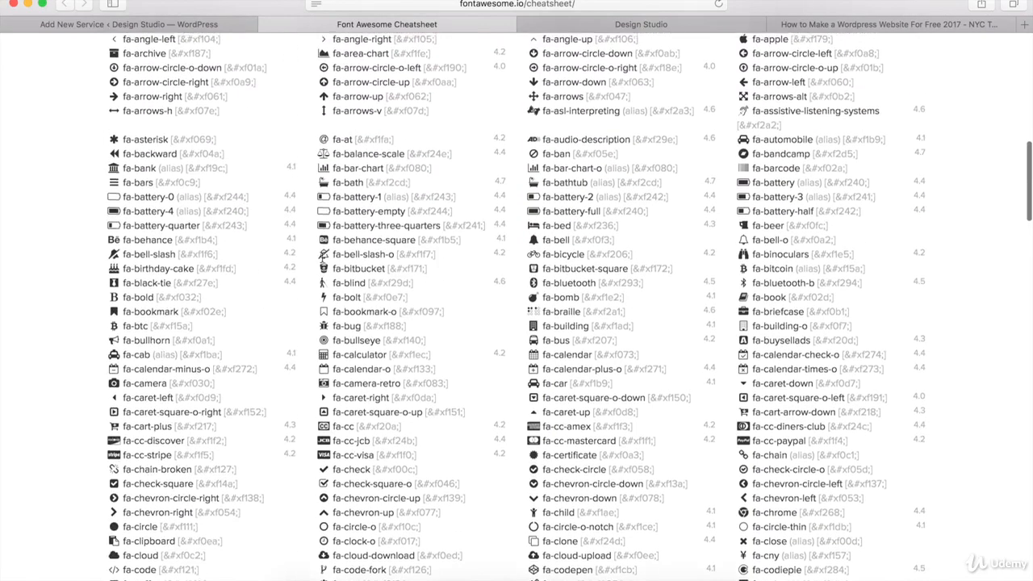
scroll(347, 266, "down", 4)
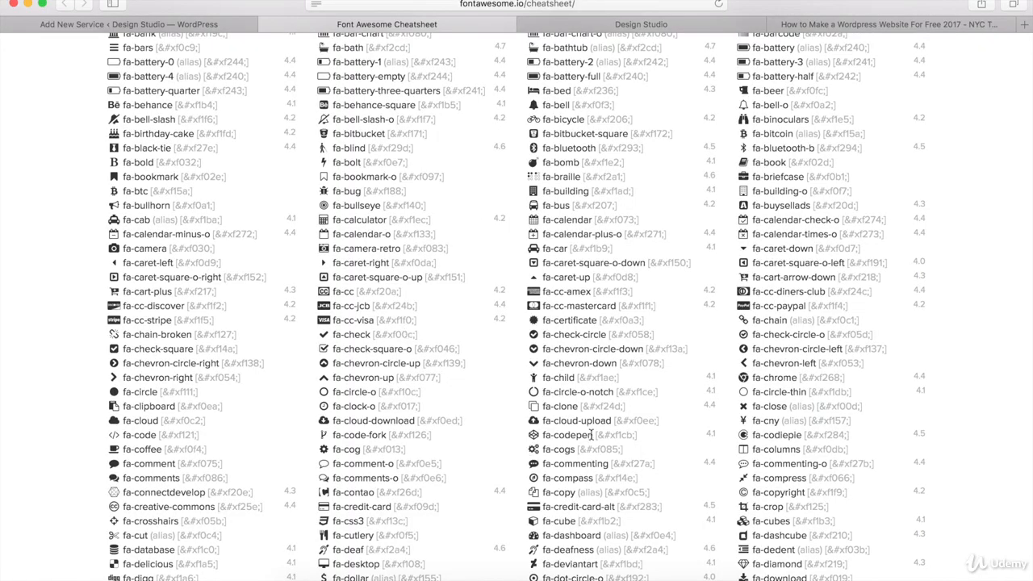
left_click_drag(591, 435, 542, 438)
key("super+c")
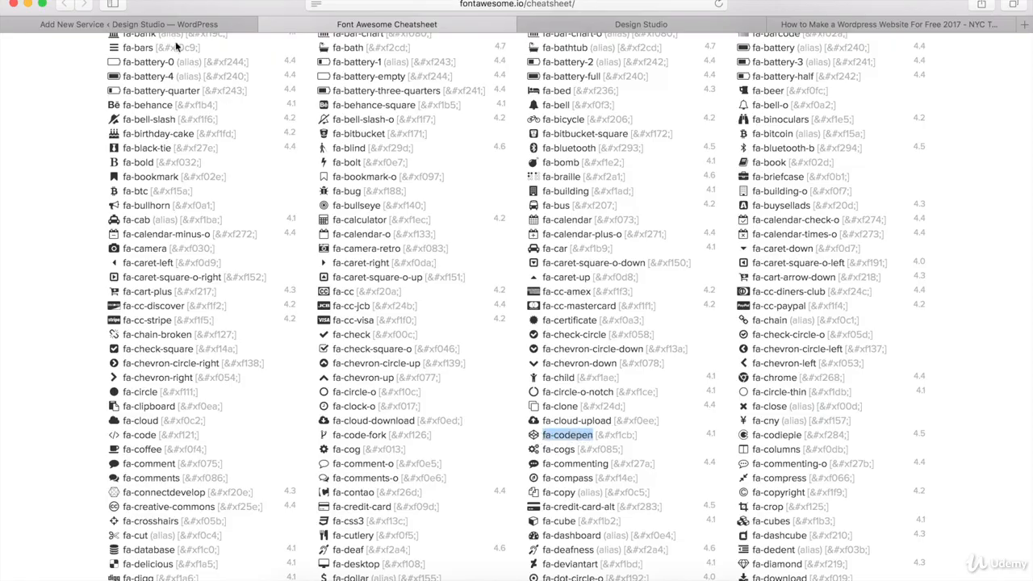
Back in the Strategy service, paste fa-codepen as the service icon and leave the service link empty.
left_click(158, 24)
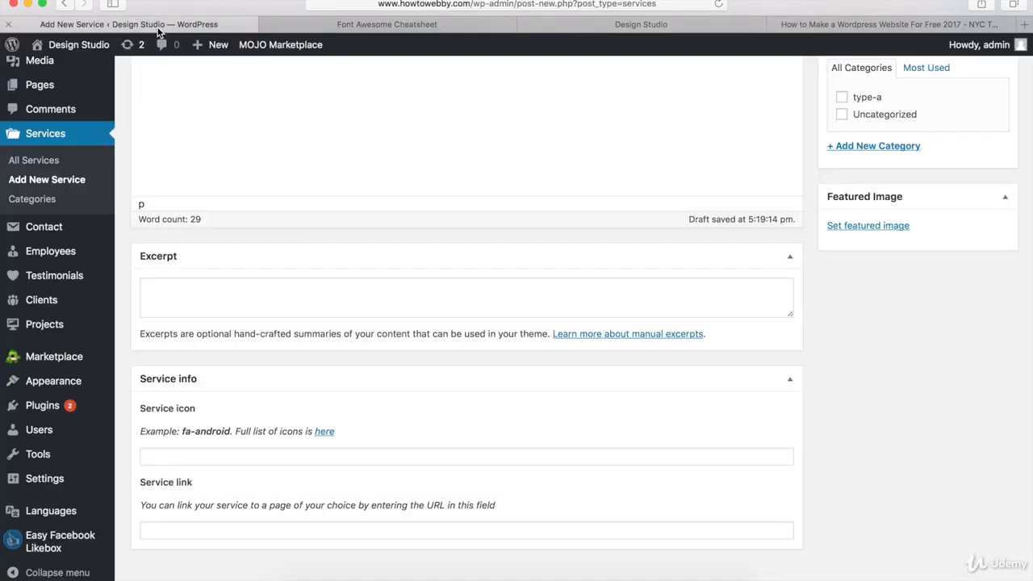
left_click(231, 455)
key("super+v")
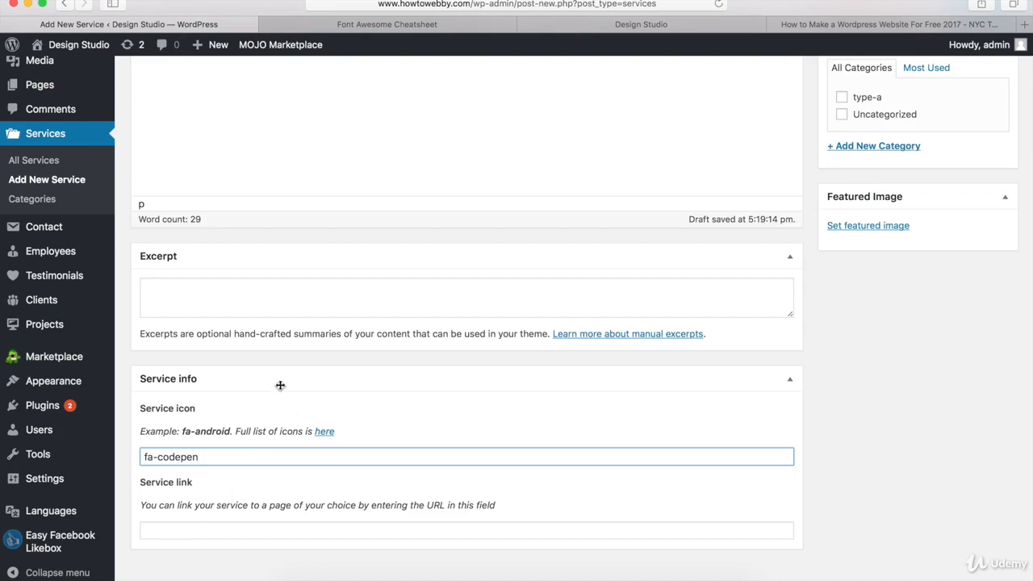
left_click(193, 531)
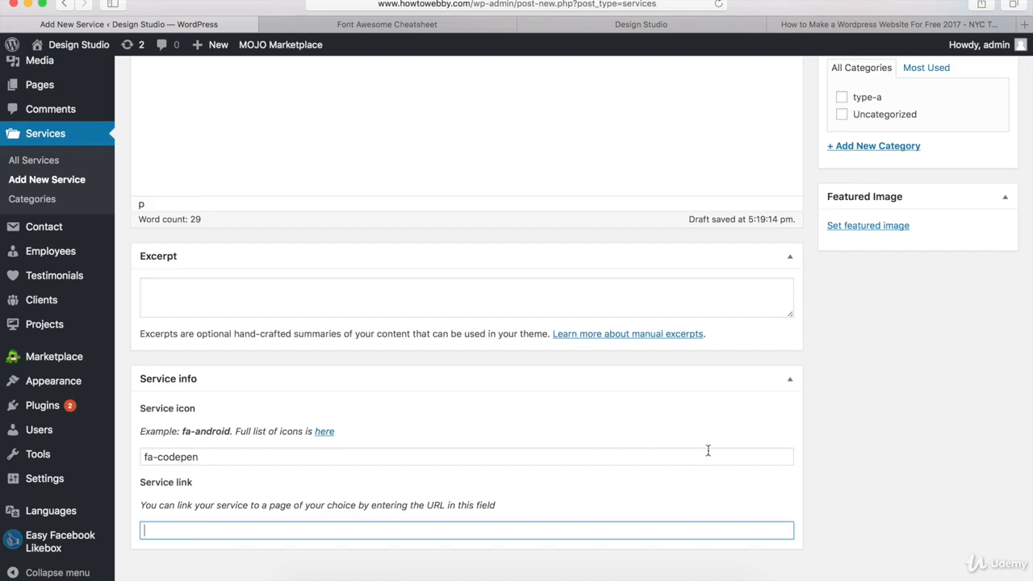
Assign the Strategy service to the type-a category and publish it.
scroll(707, 450, "up", 5)
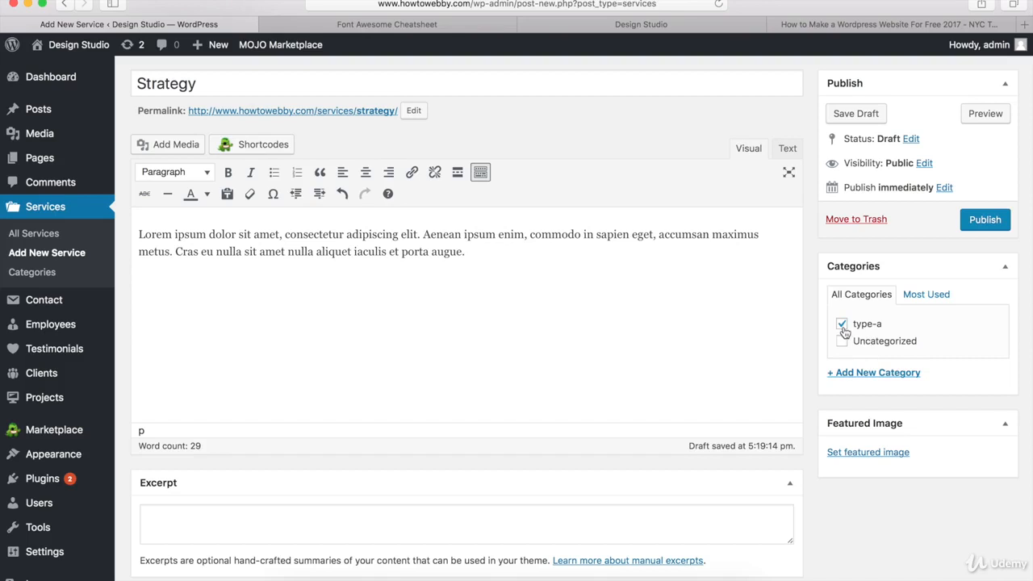
left_click(984, 226)
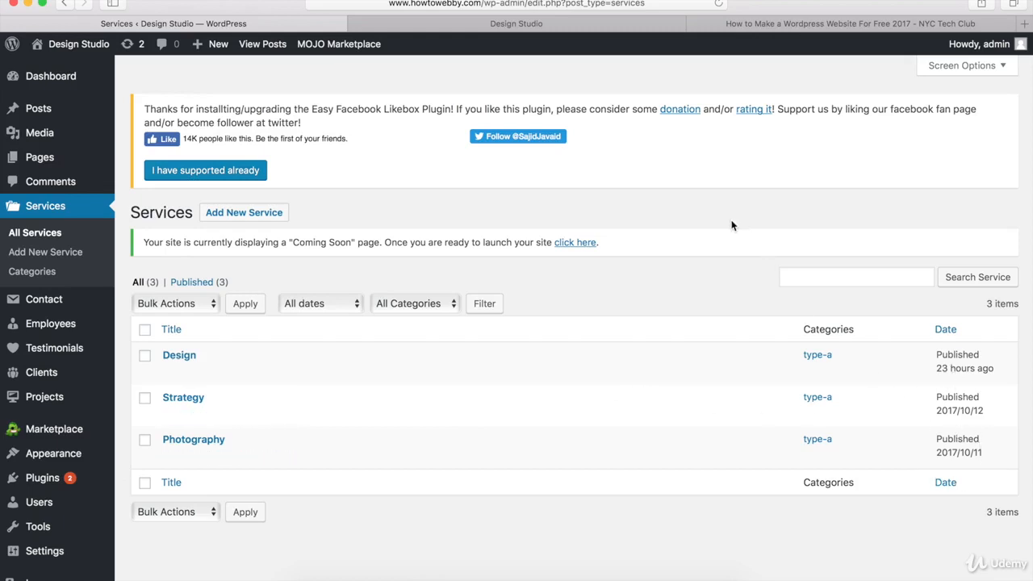
Compare the published services list with the Our Services section on the demo site.
left_click(513, 22)
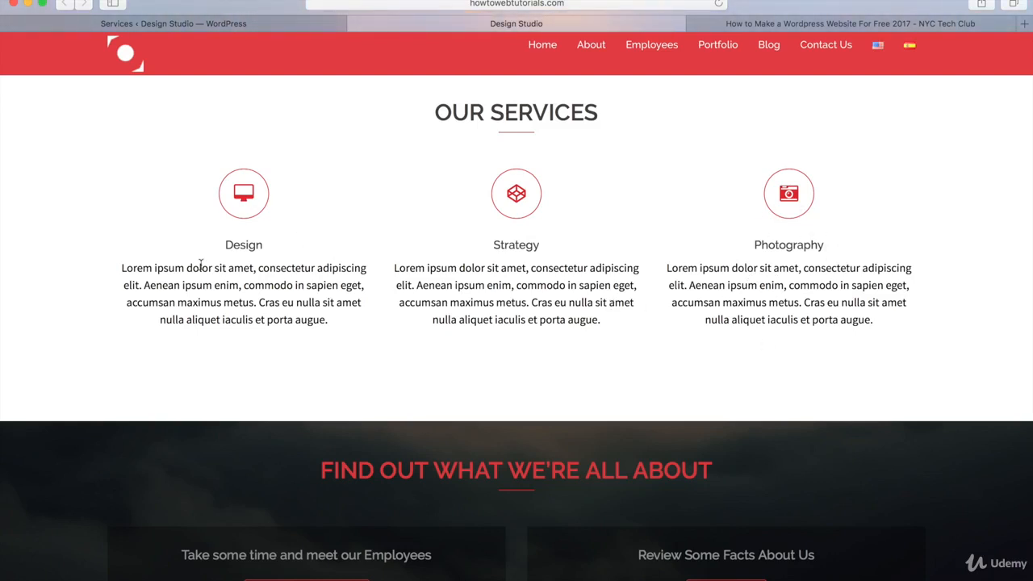
left_click(266, 22)
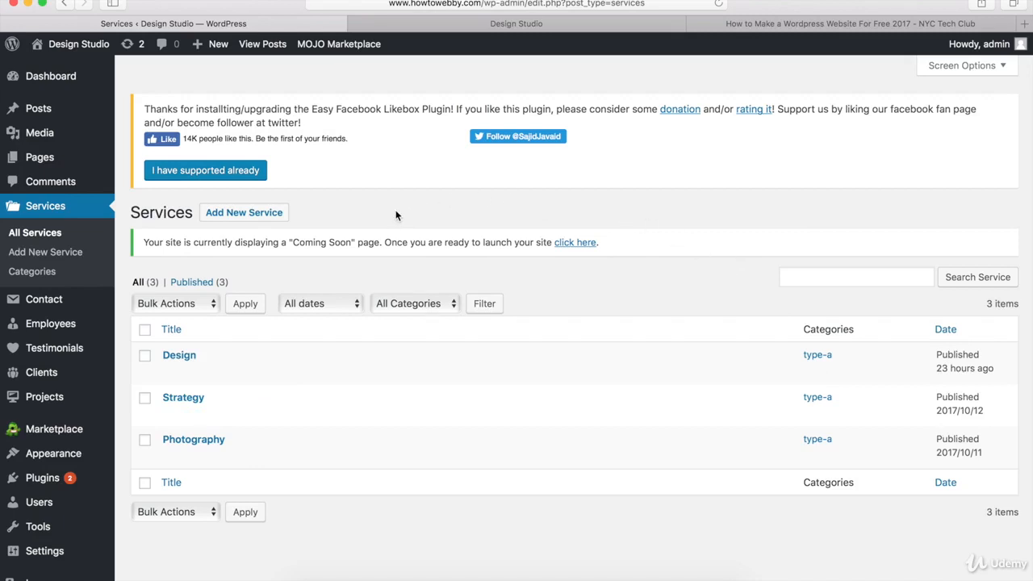
left_click(458, 21)
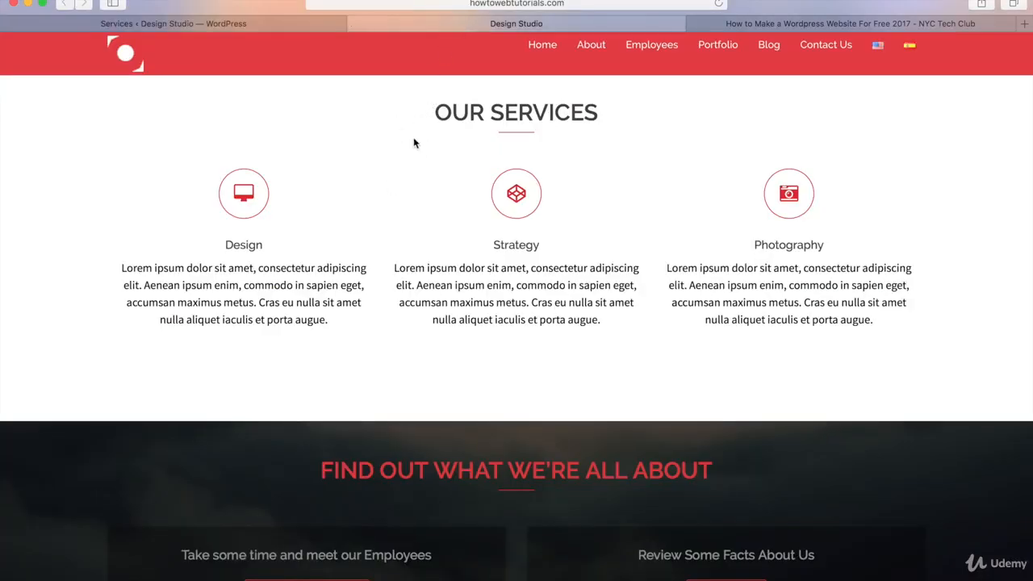
left_click(240, 21)
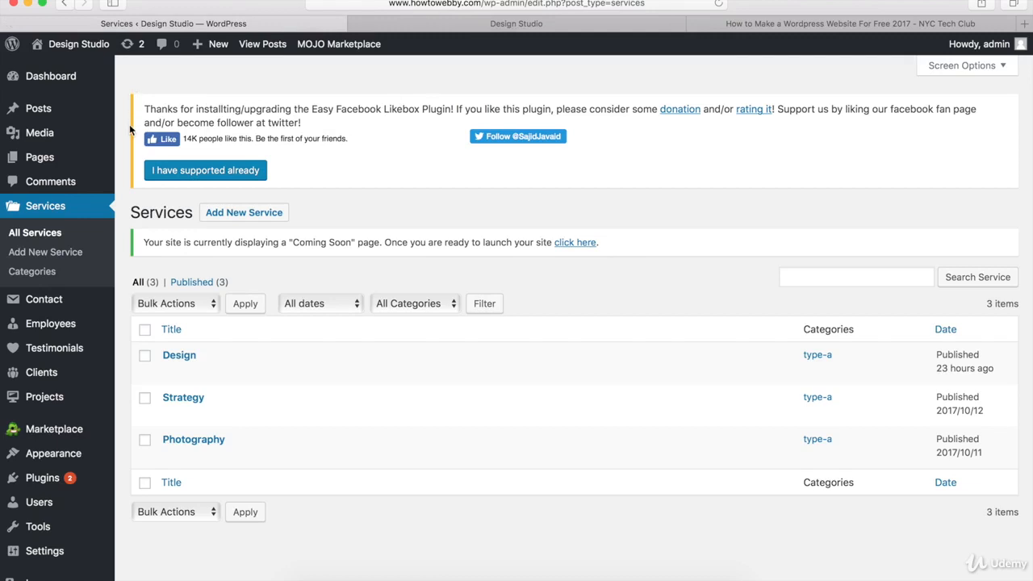
Open the Homepage page for editing and switch its content to Page Builder.
mouse_move(39, 165)
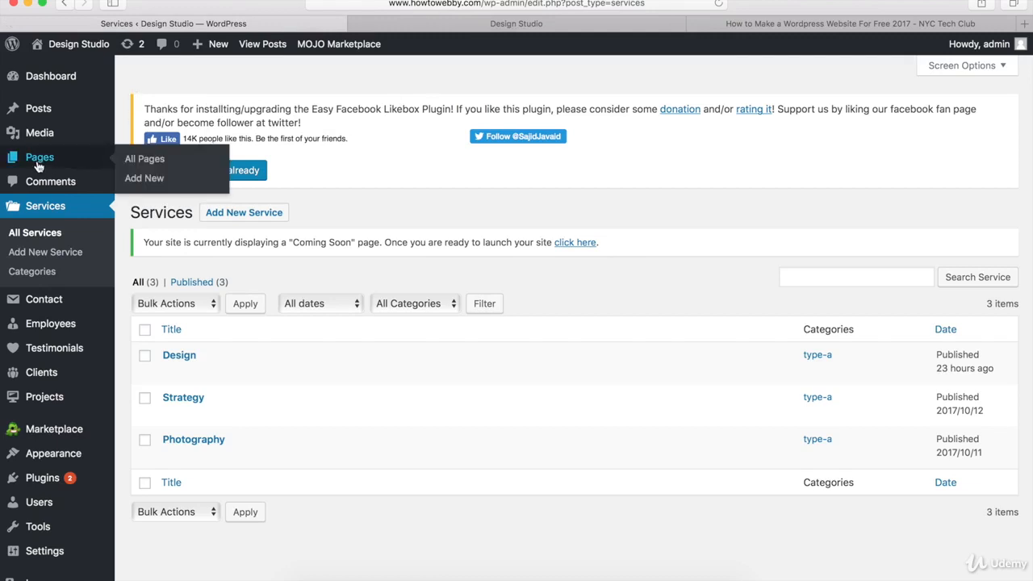
left_click(150, 165)
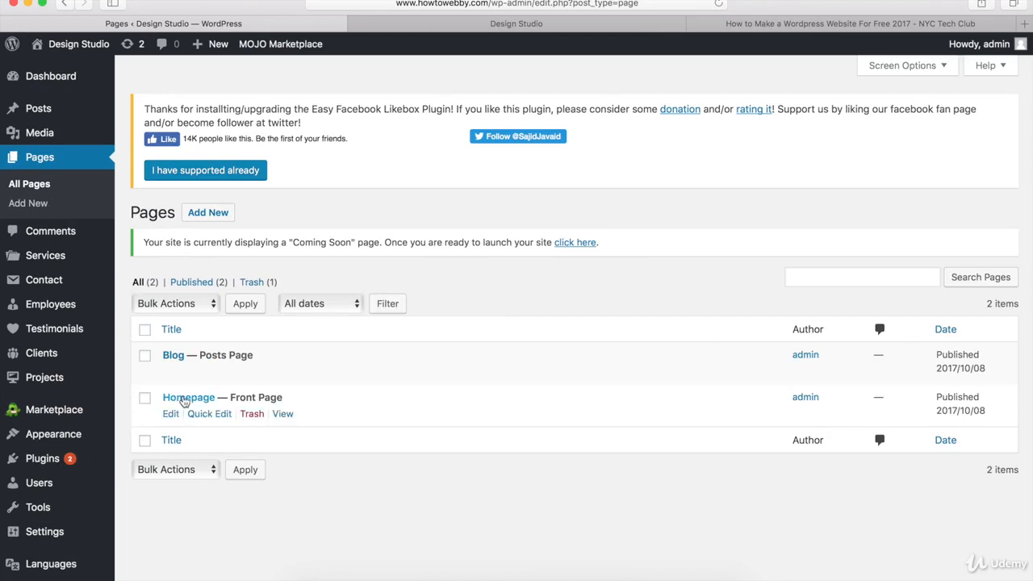
left_click(170, 414)
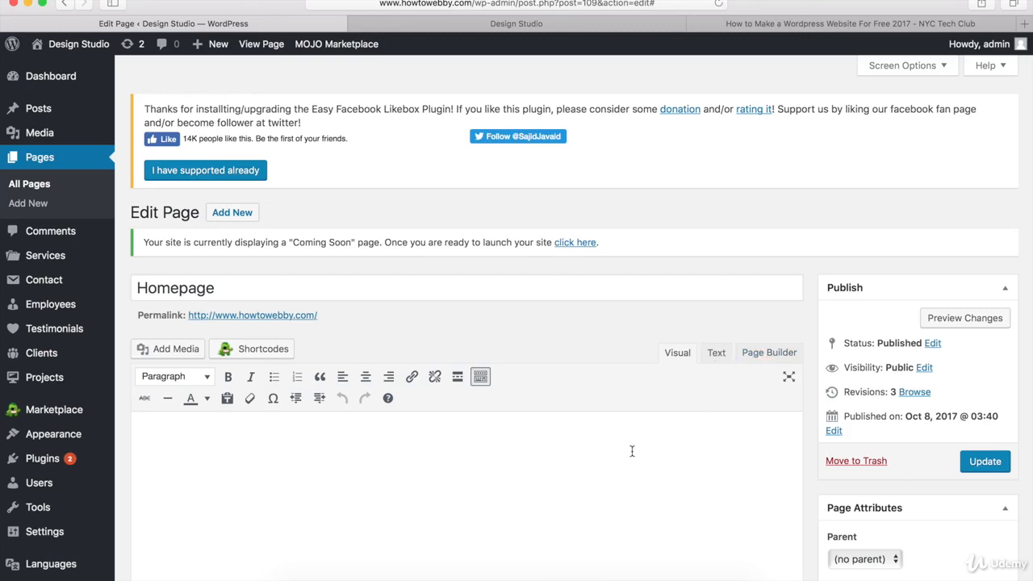
left_click(766, 356)
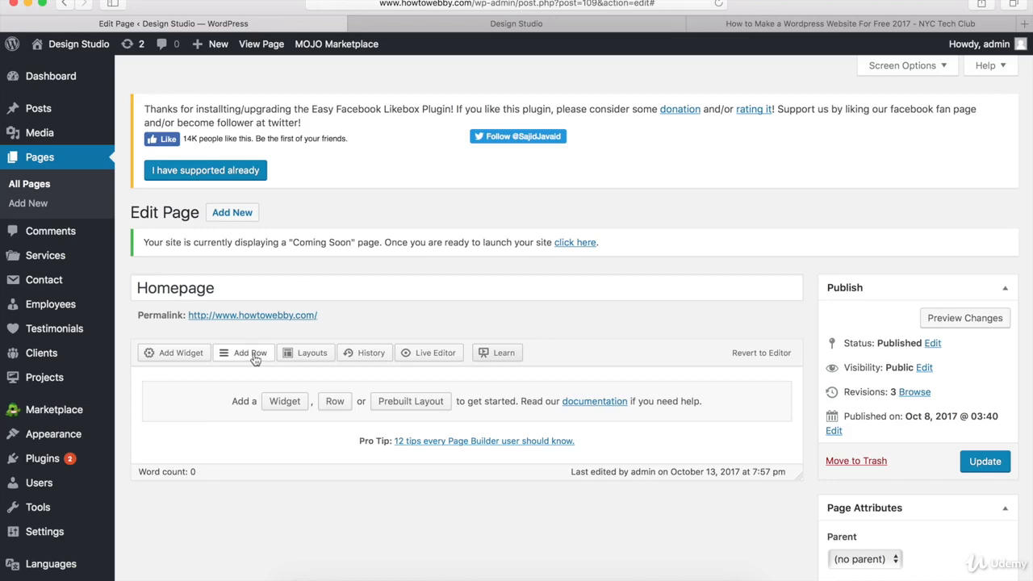
Insert a new row with 1 column into the Homepage layout.
left_click(335, 401)
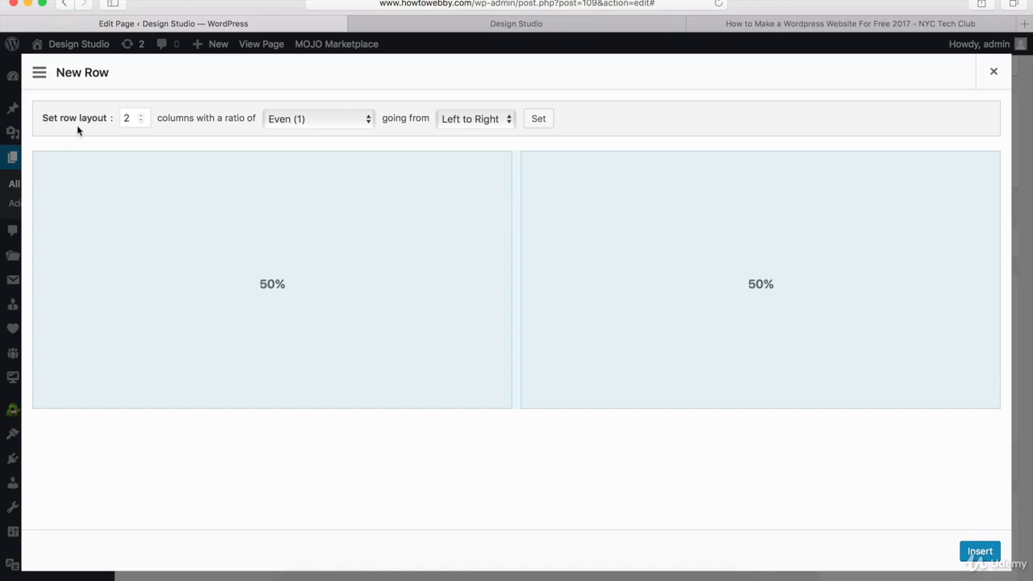
left_click(133, 118)
key("BackSpace")
type("1")
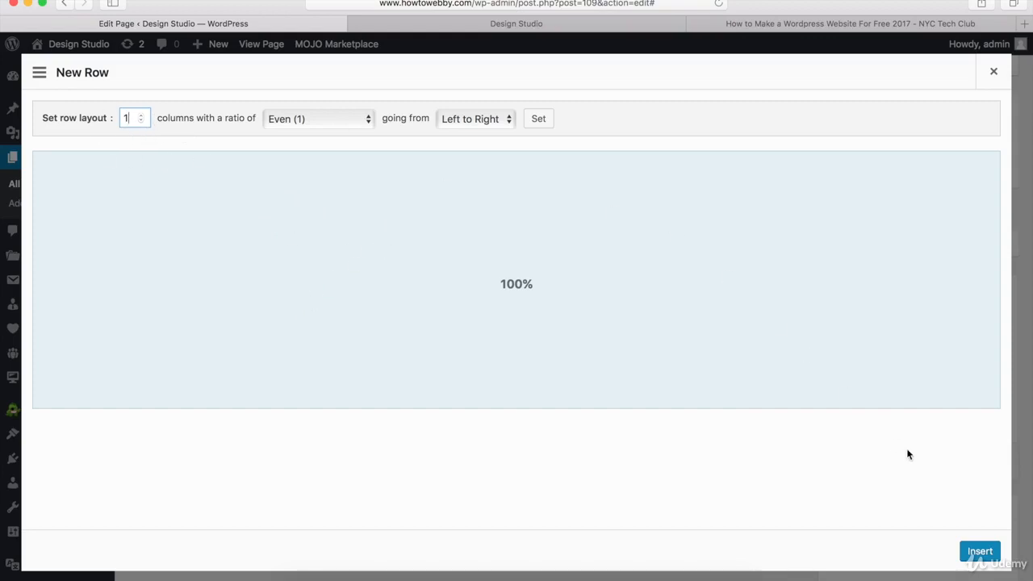
left_click(979, 552)
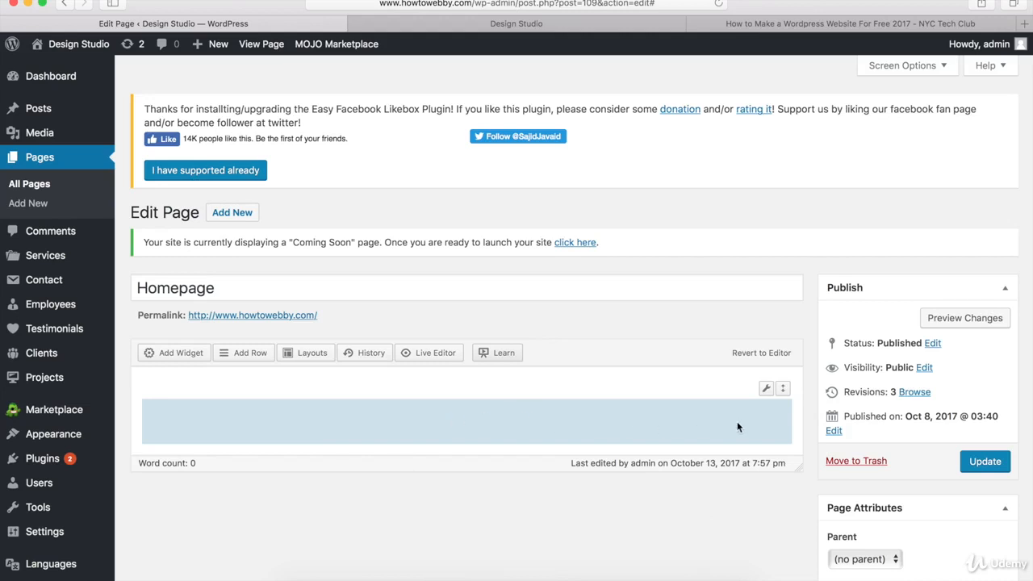
Review the new row's layout settings and close them without changes.
mouse_move(768, 392)
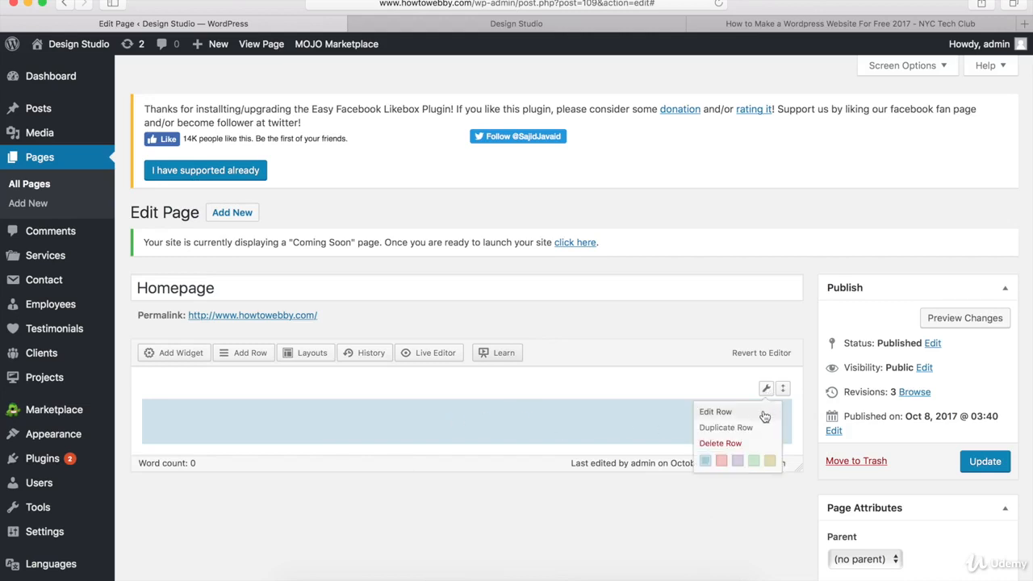
left_click(765, 413)
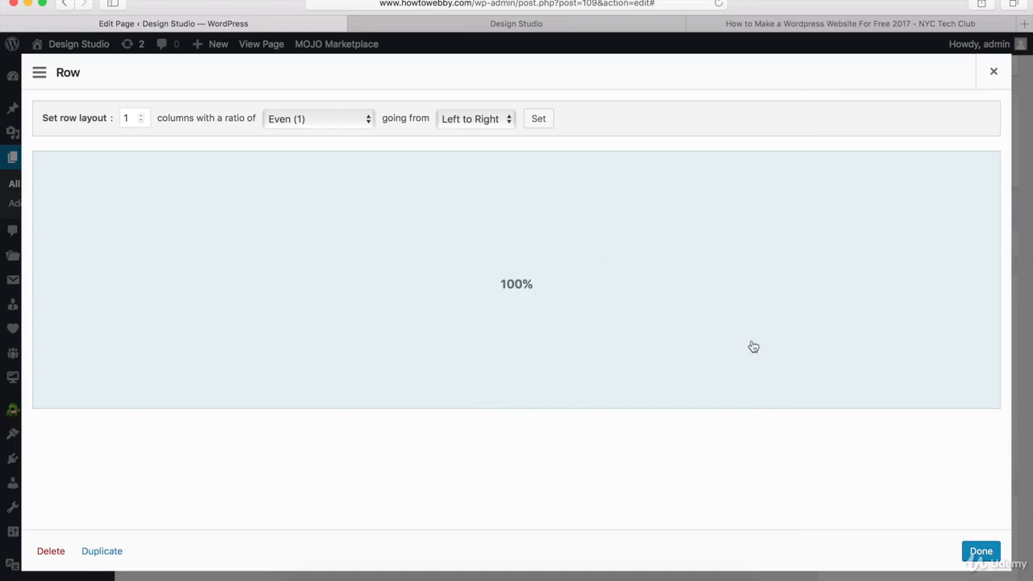
left_click(980, 552)
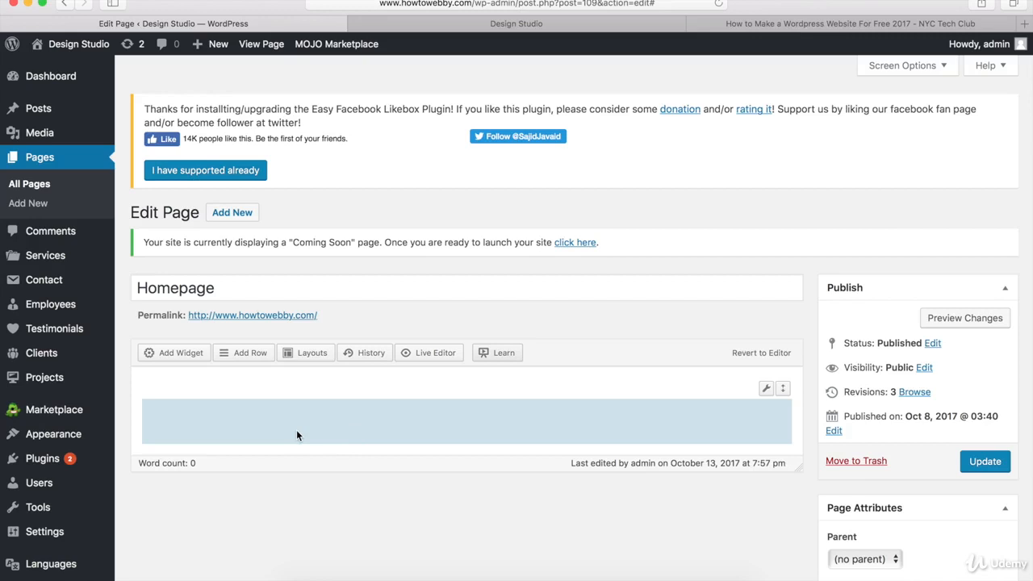
Add the Sydney FP: Services Type A widget to the one-column row.
left_click(175, 355)
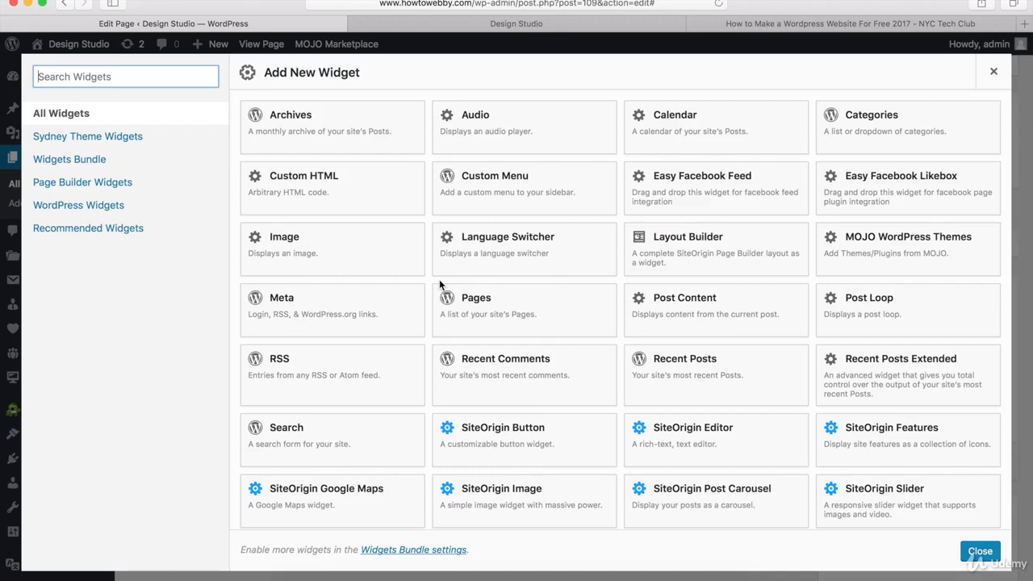
scroll(439, 279, "down", 5)
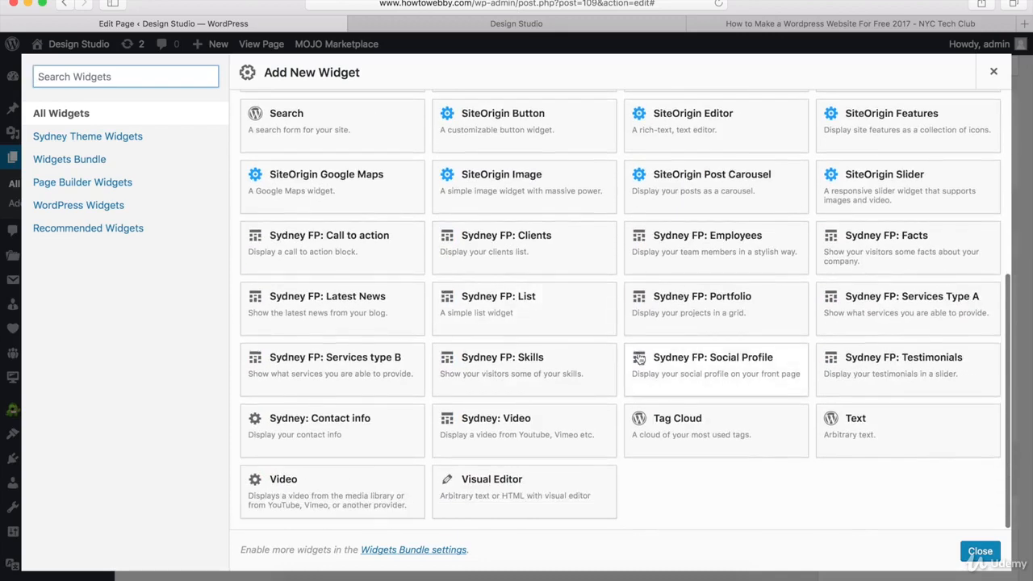
left_click(897, 315)
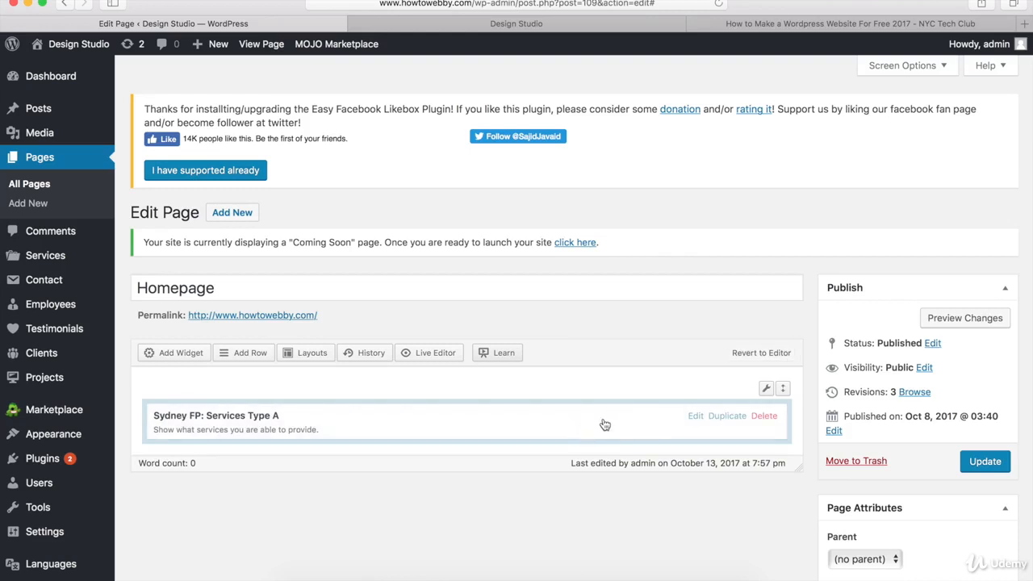
Title the Services Type A widget Our Services, checking the heading against the demo site.
left_click(694, 418)
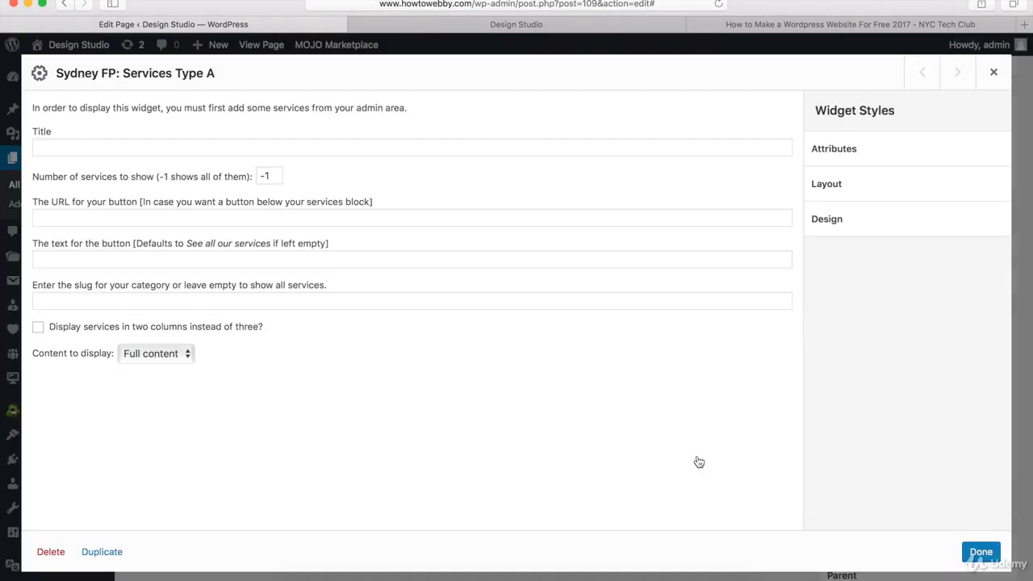
left_click(50, 148)
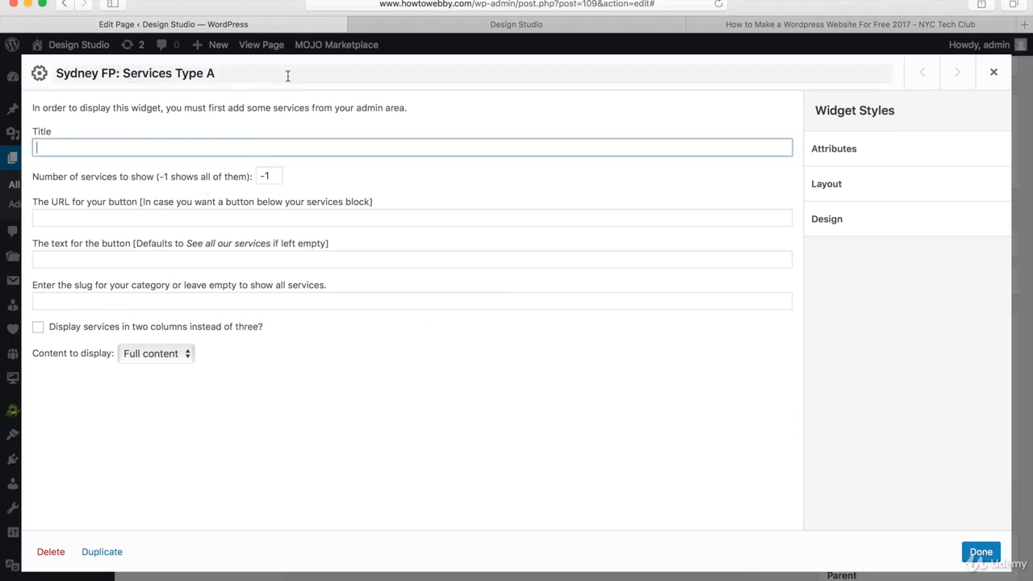
left_click(453, 29)
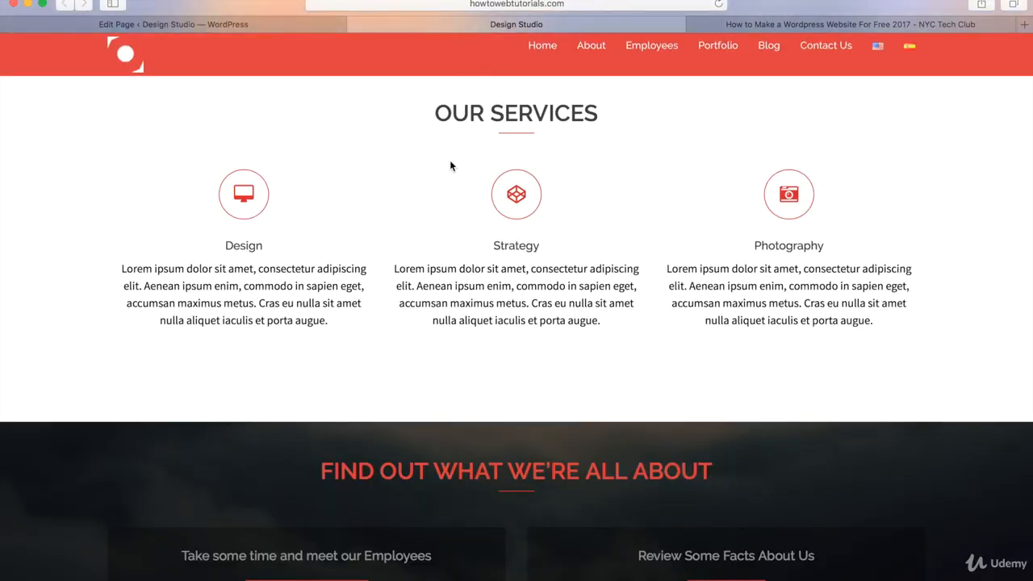
left_click(208, 26)
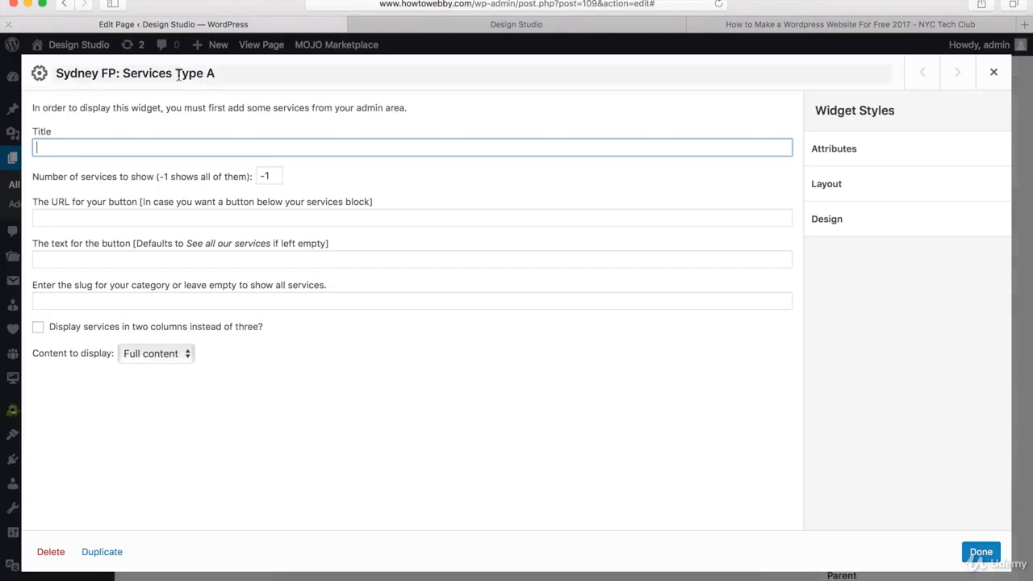
type("Our ")
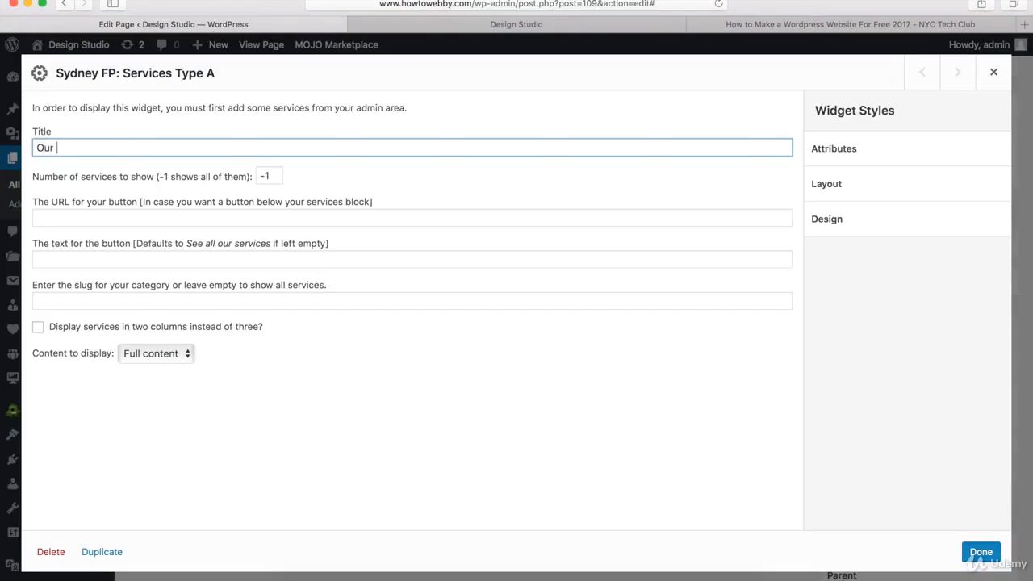
type("Services")
Set the widget's category slug to type-a, leaving the button URL and text empty, and finish editing the widget.
left_click(127, 218)
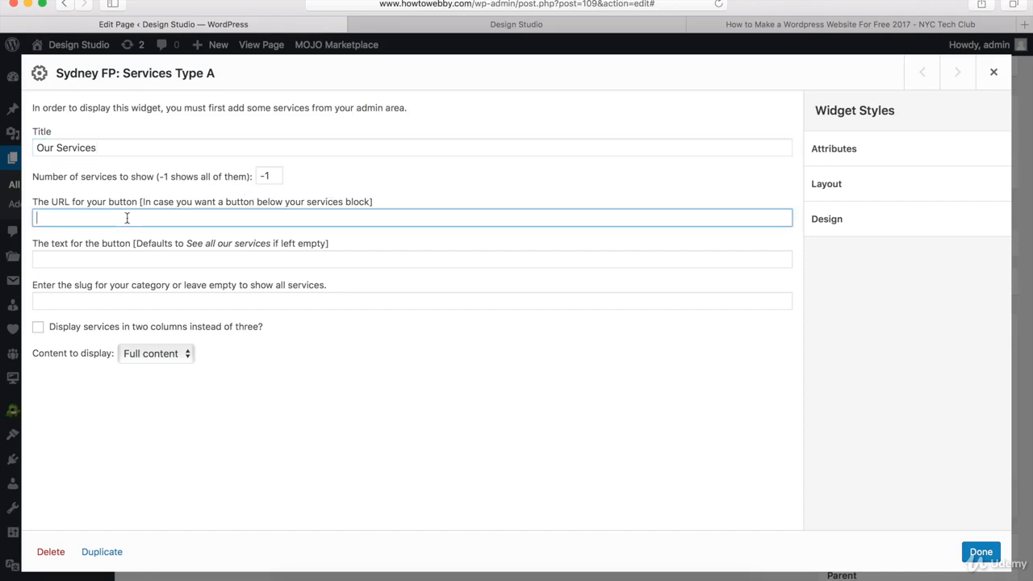
left_click(94, 296)
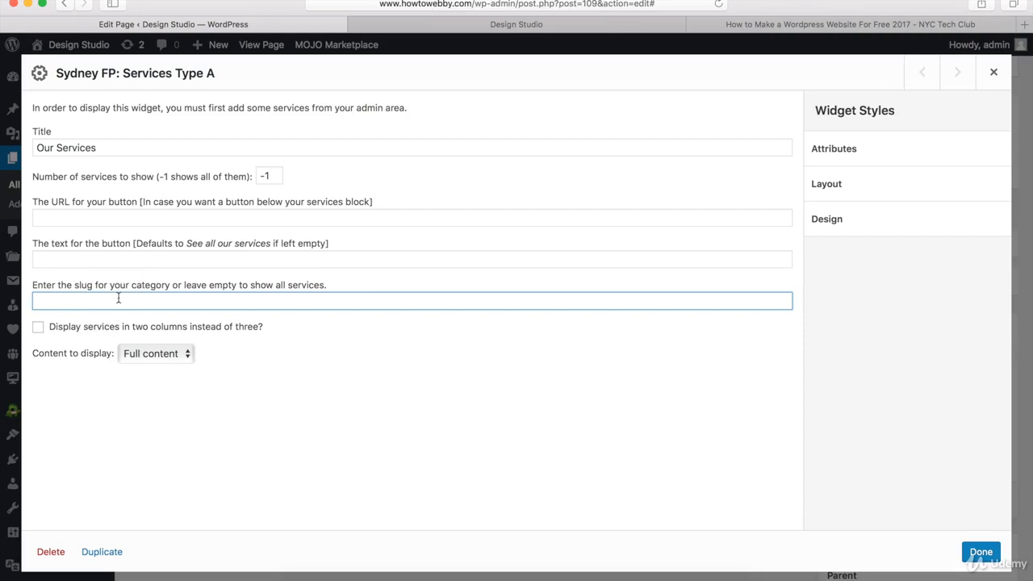
type("type-a")
left_click(981, 554)
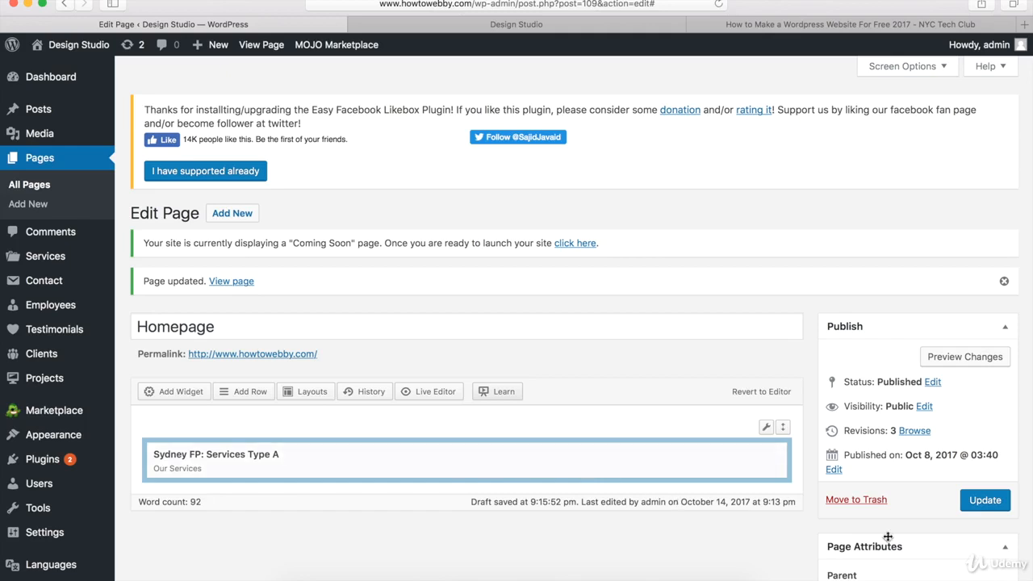
Update the Homepage and view its services section on the live site.
left_click(984, 501)
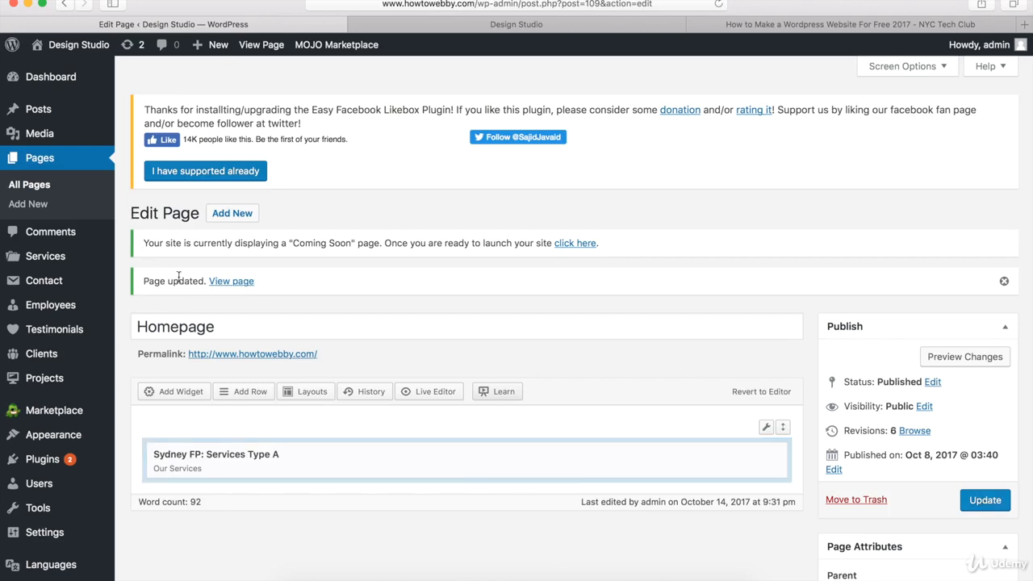
left_click(234, 283)
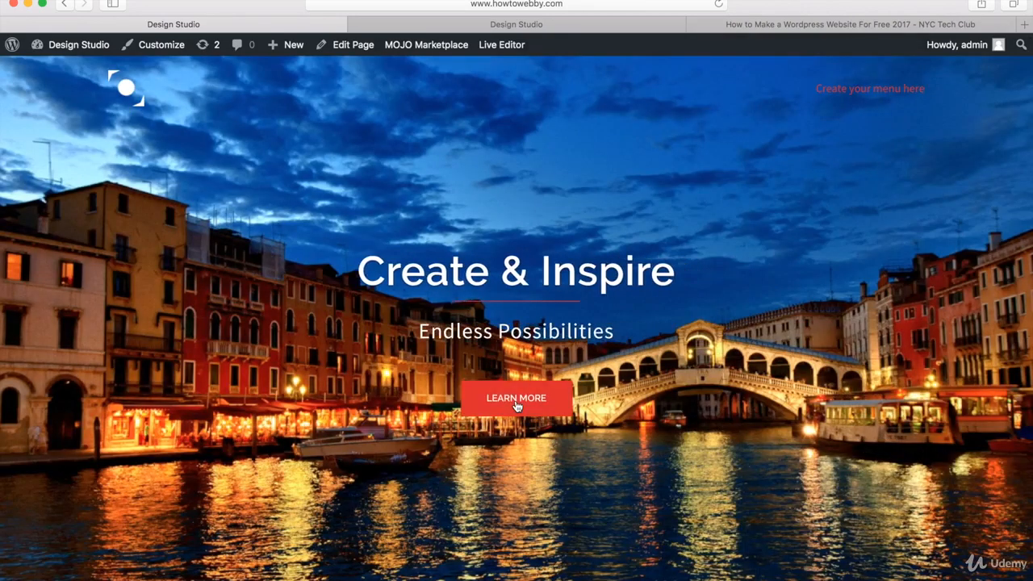
left_click(516, 400)
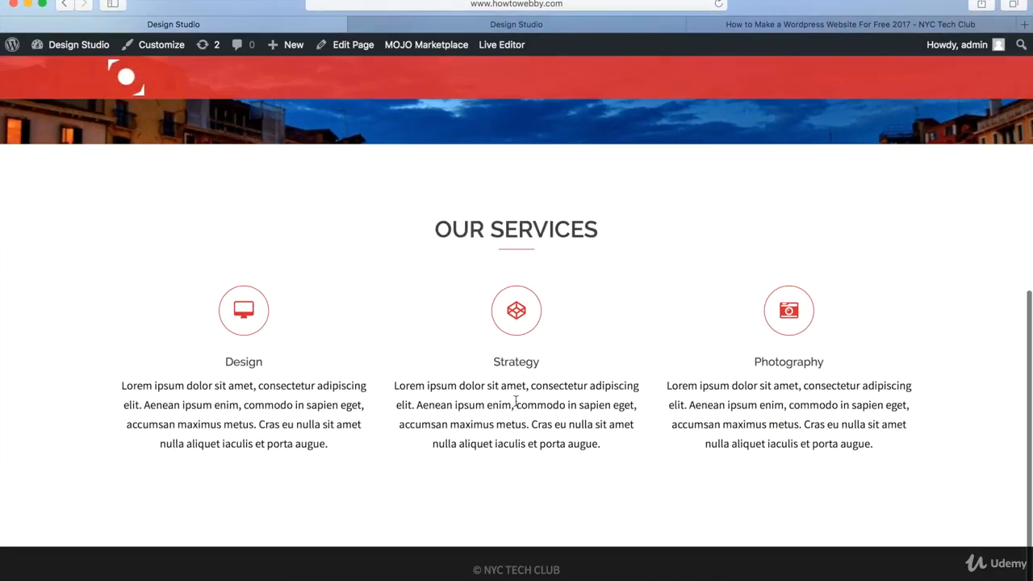